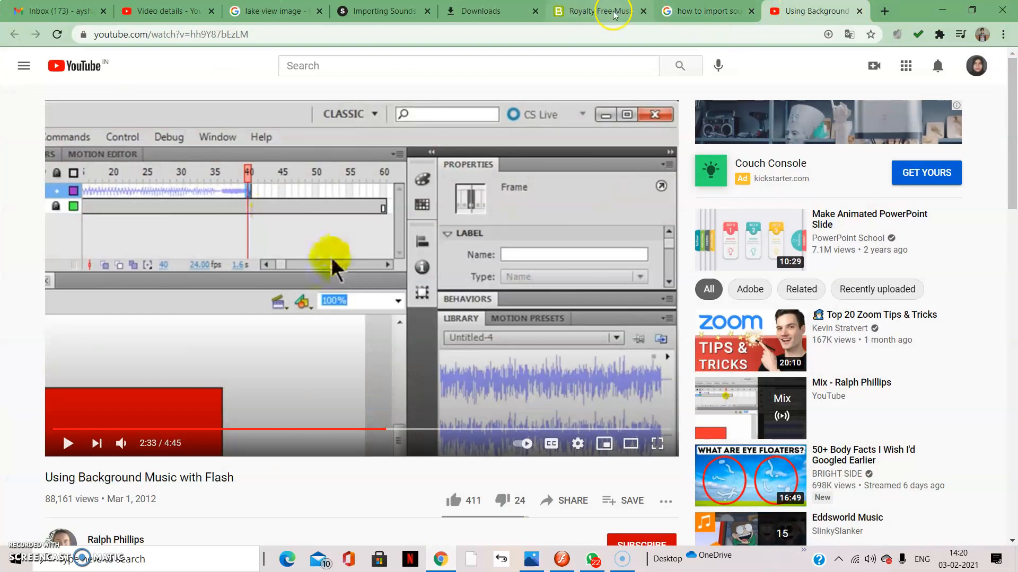
Review the Downloads page and the Importing Sounds into Flash article, and enter "free" in a new tab's Google search.
left_click(487, 15)
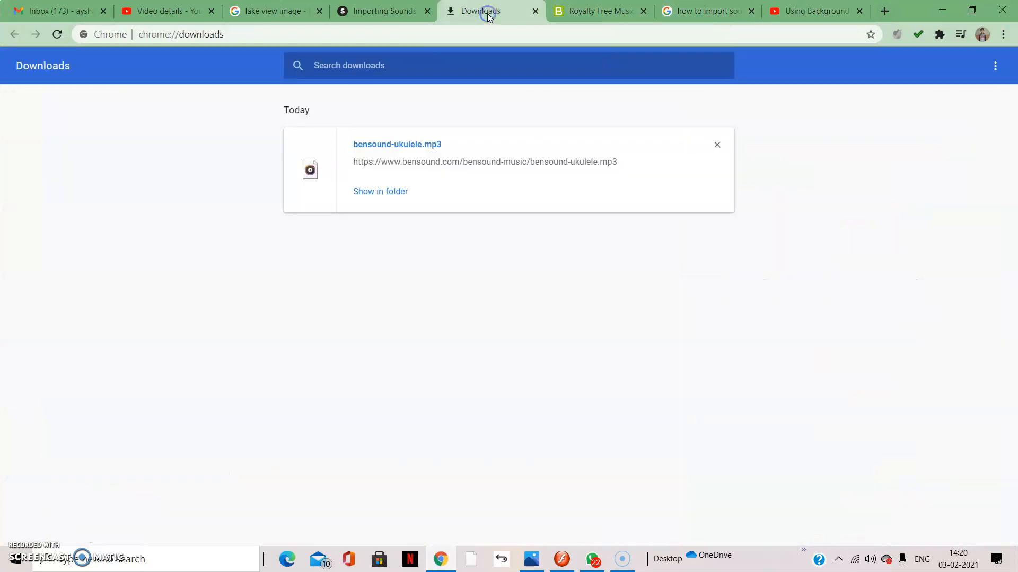
left_click(379, 15)
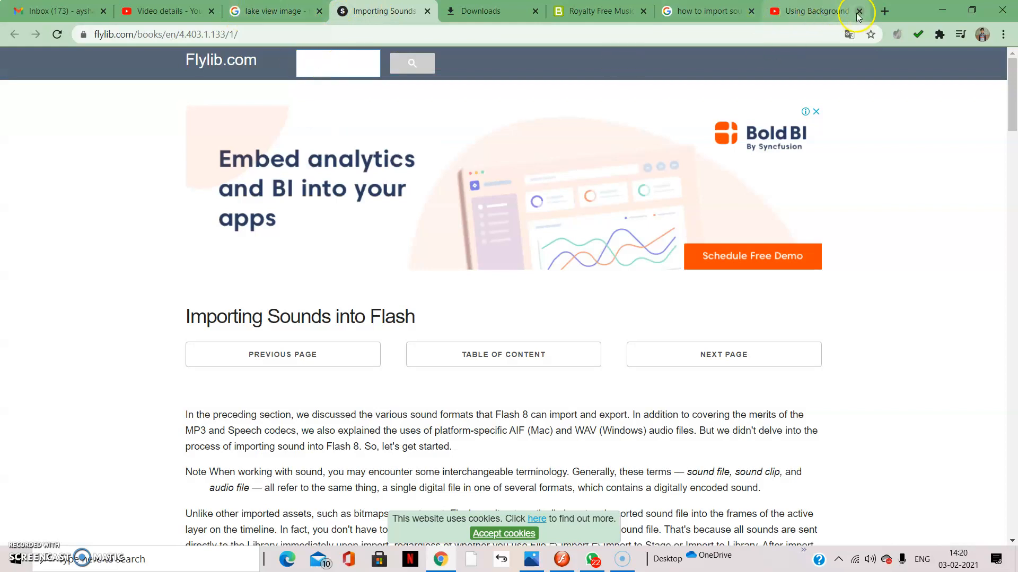
left_click(884, 11)
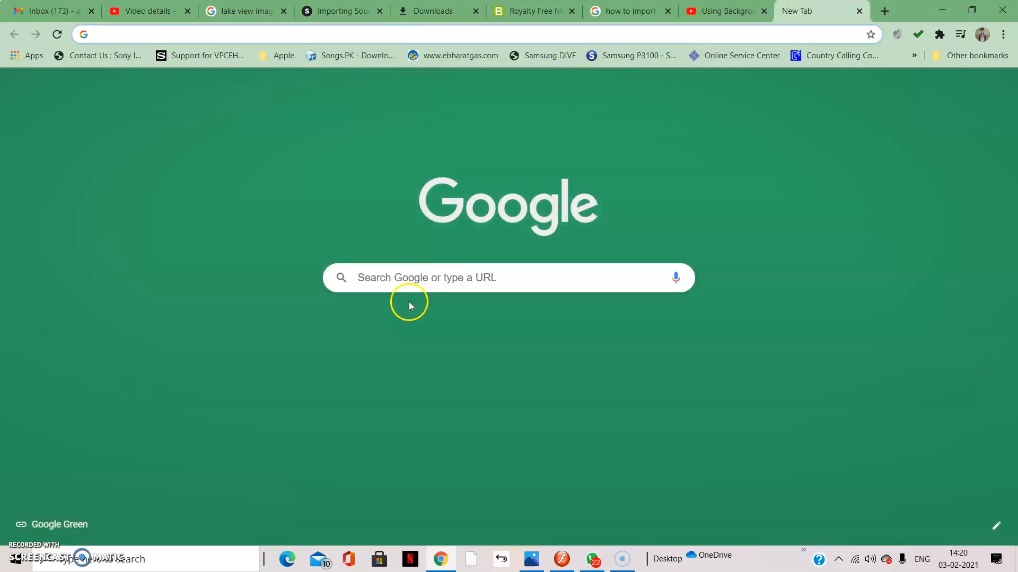
left_click(405, 270)
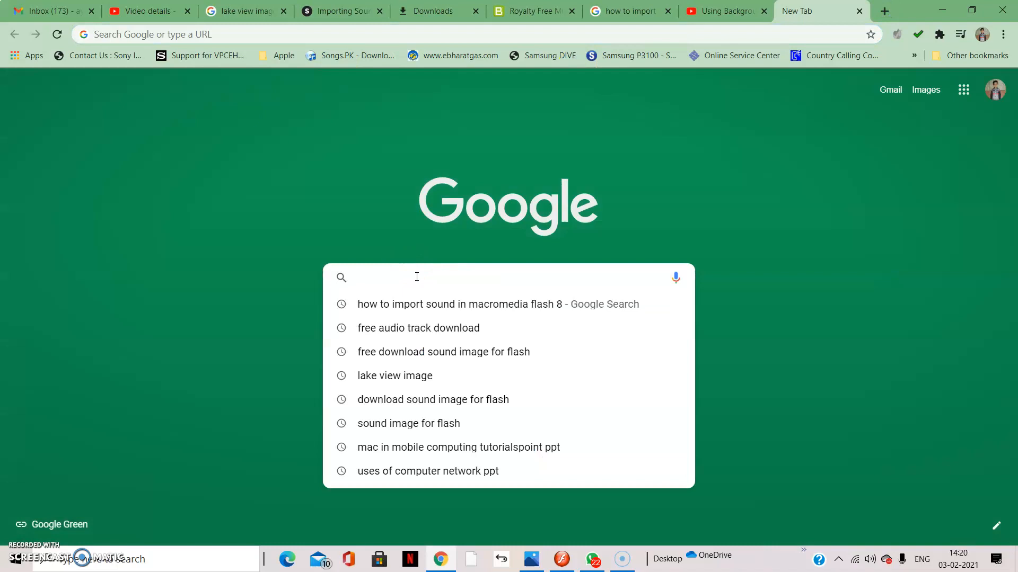
type("free")
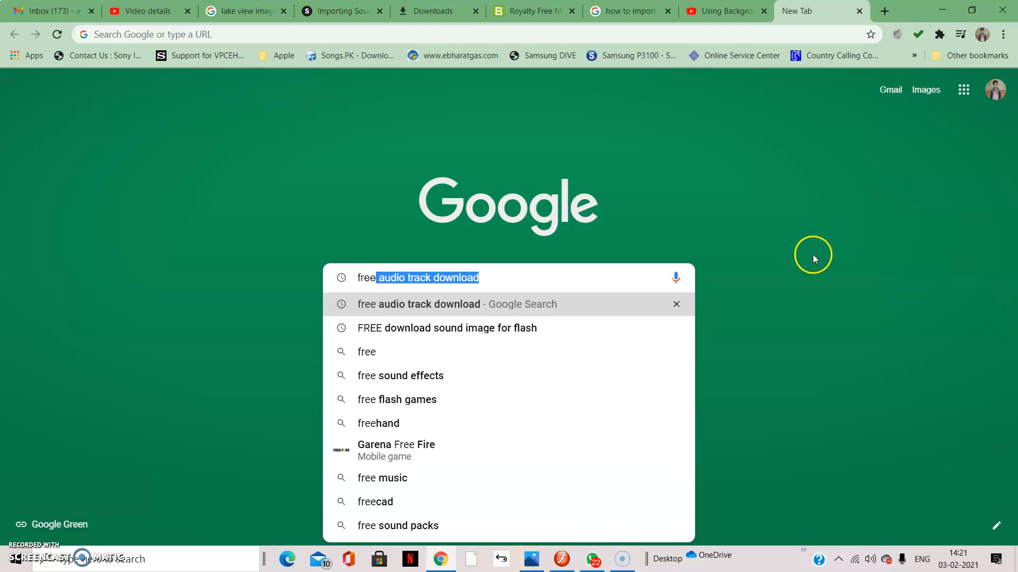
Switch from the browser to Macromedia Flash Professional 8 with the empty Untitled-5 document.
left_click(942, 10)
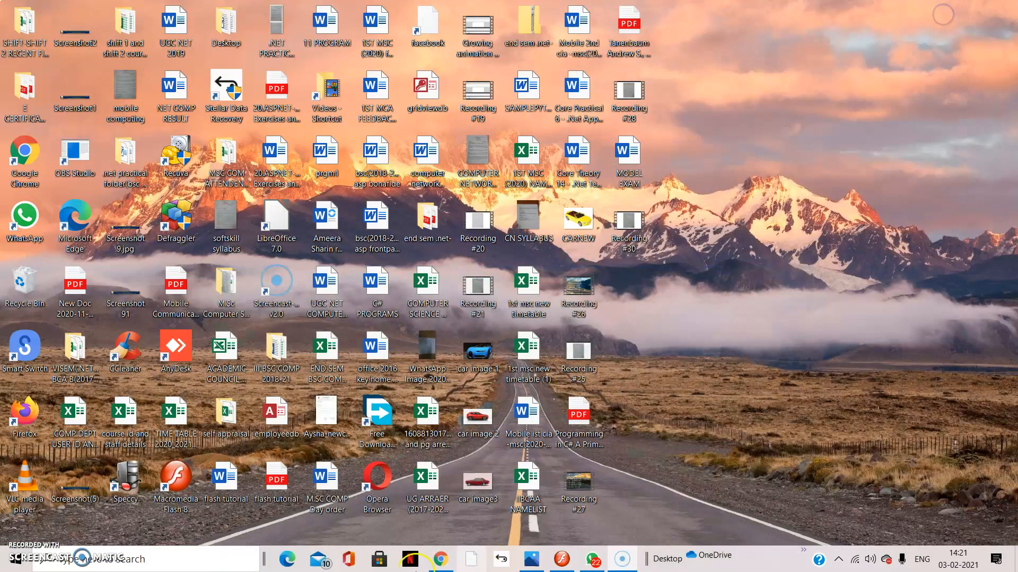
left_click(562, 561)
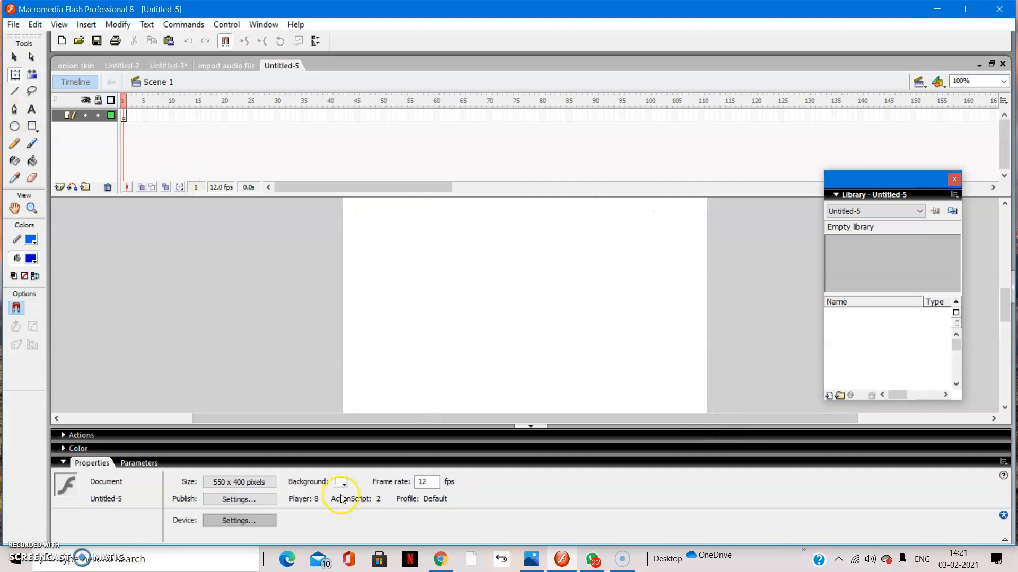
left_click(12, 25)
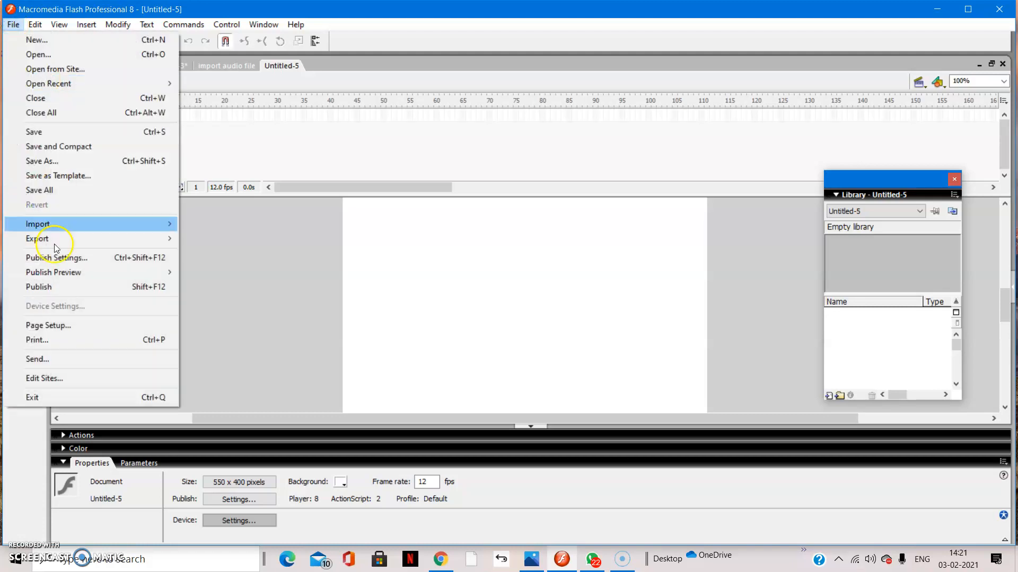
left_click(46, 220)
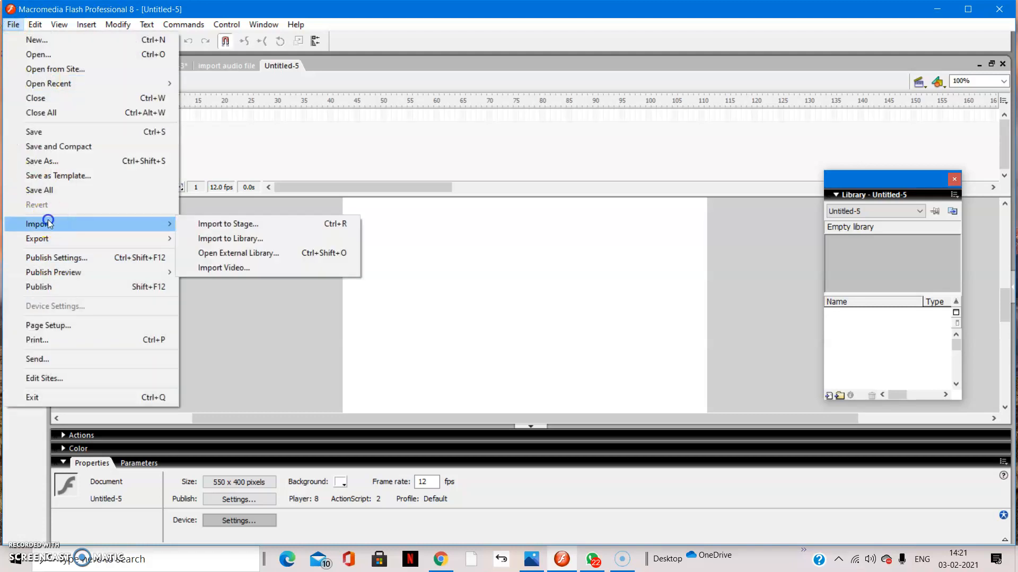
left_click(253, 226)
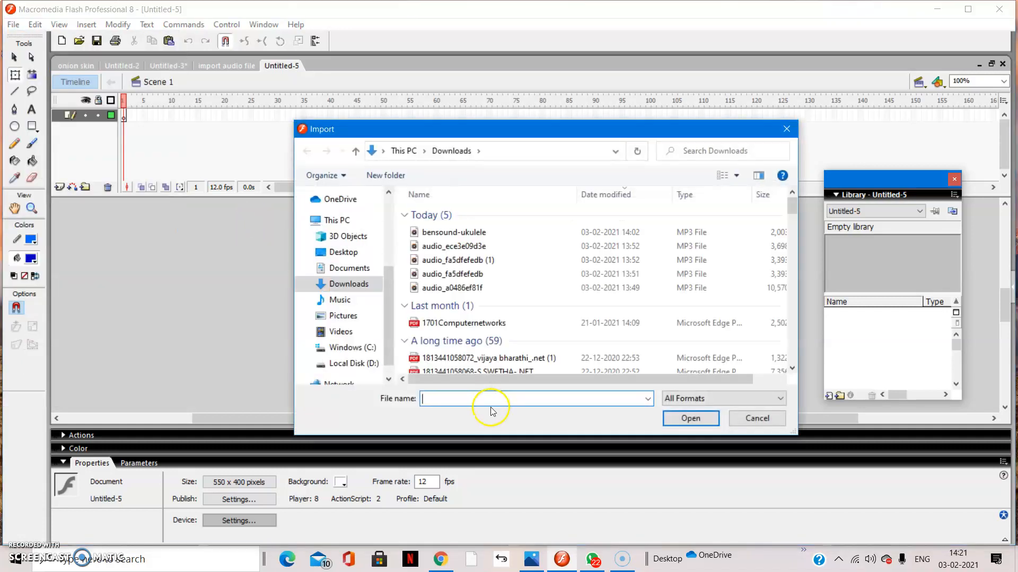
left_click(459, 400)
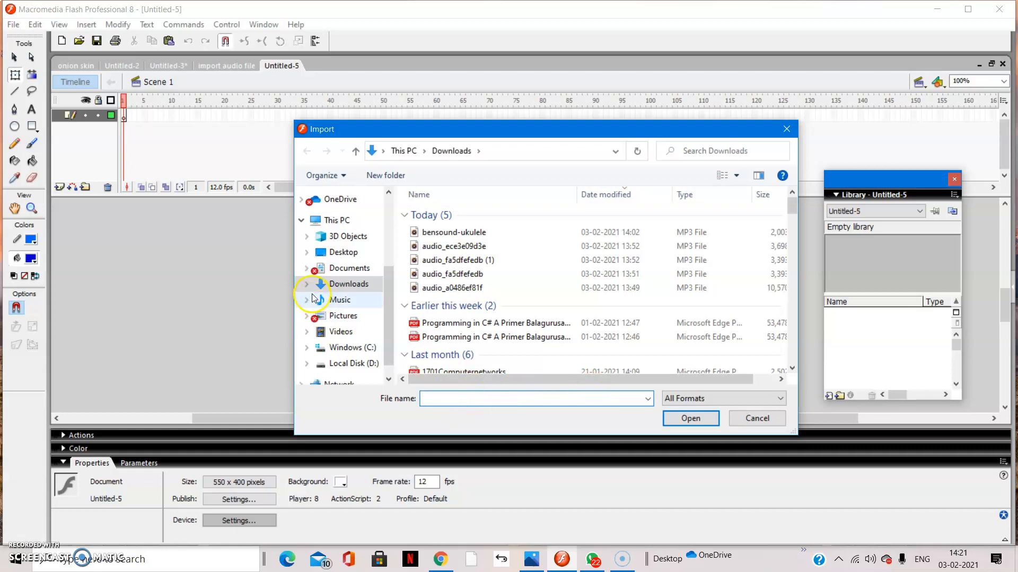
left_click(359, 365)
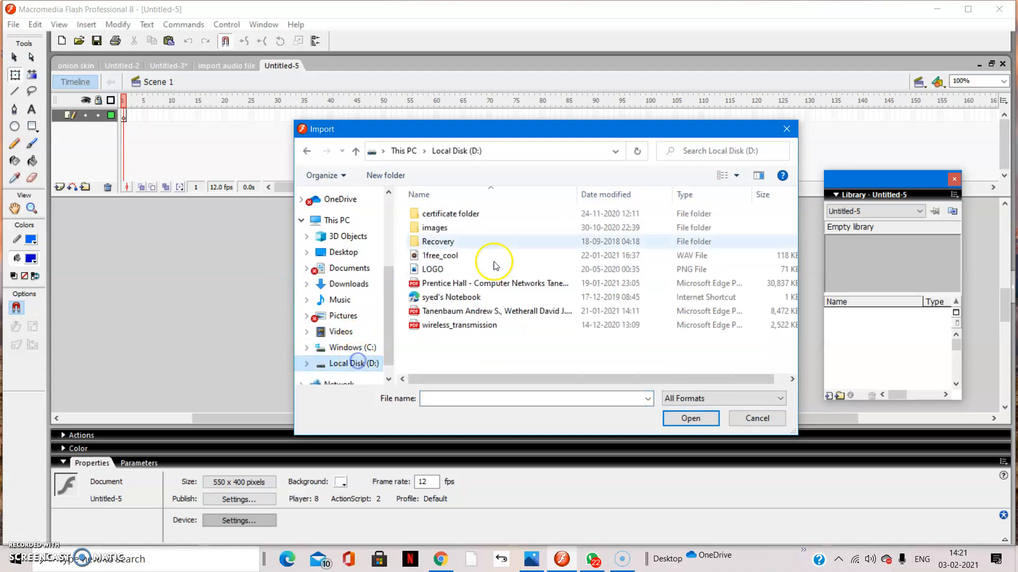
double_click(425, 231)
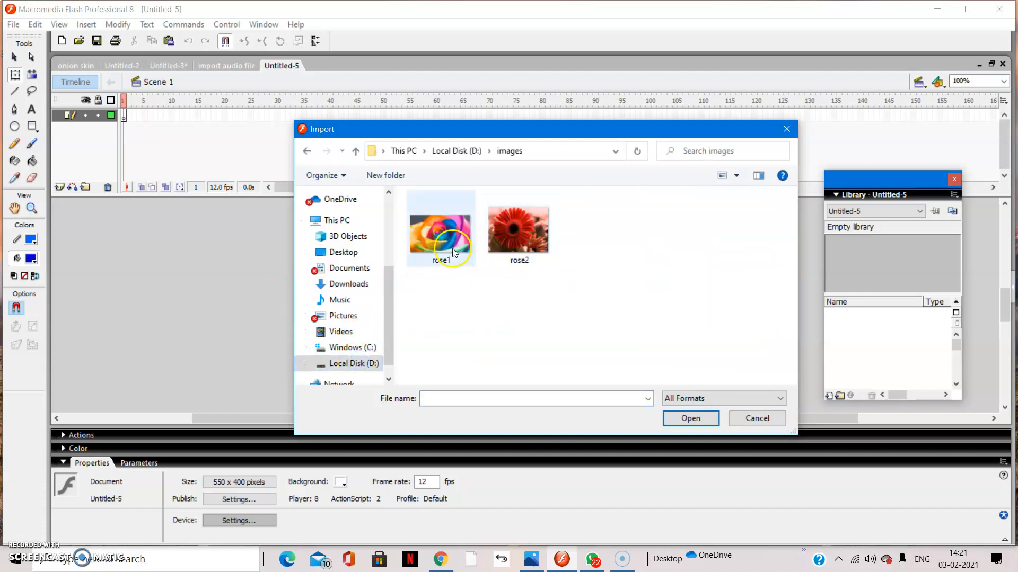
left_click(443, 240)
left_click(689, 419)
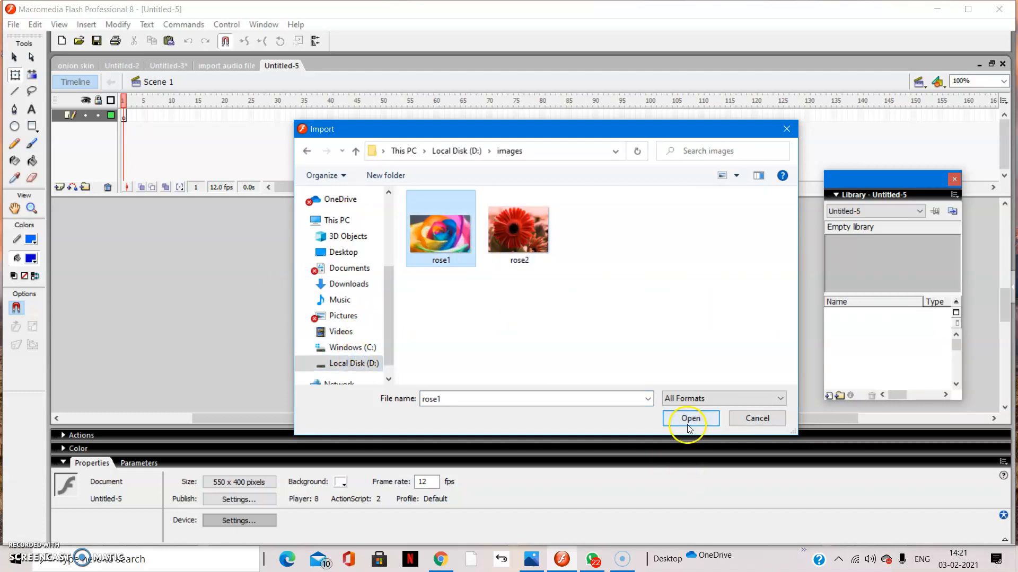
left_click(493, 321)
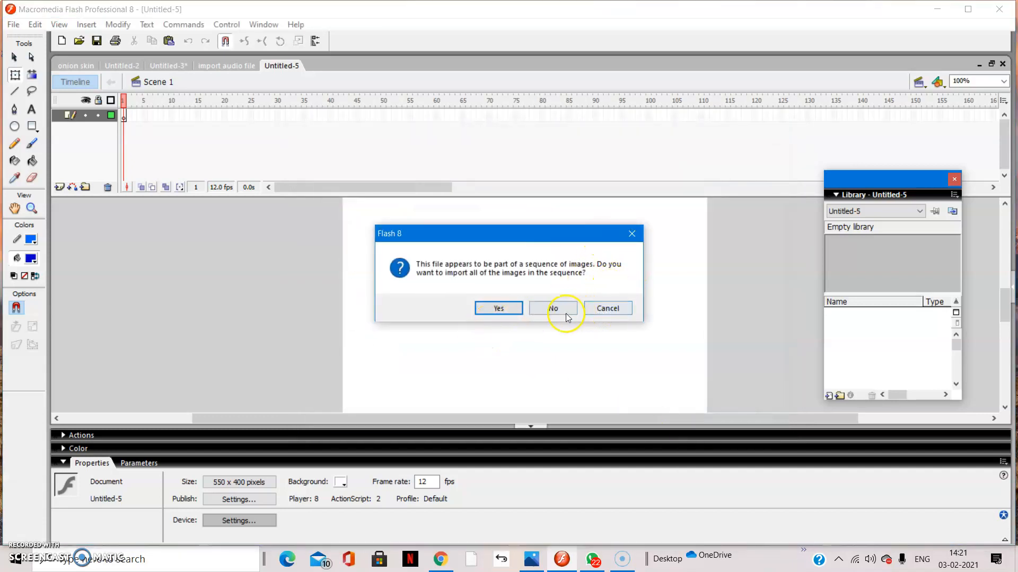
left_click(629, 237)
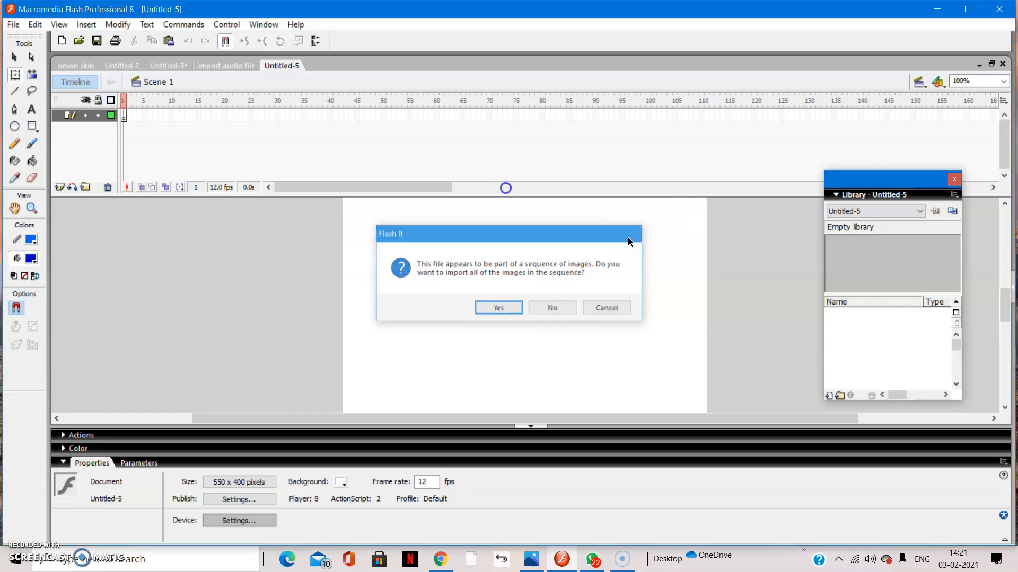
Import the rose2 picture from the images folder on Local Disk (D:) onto the stage.
left_click(13, 25)
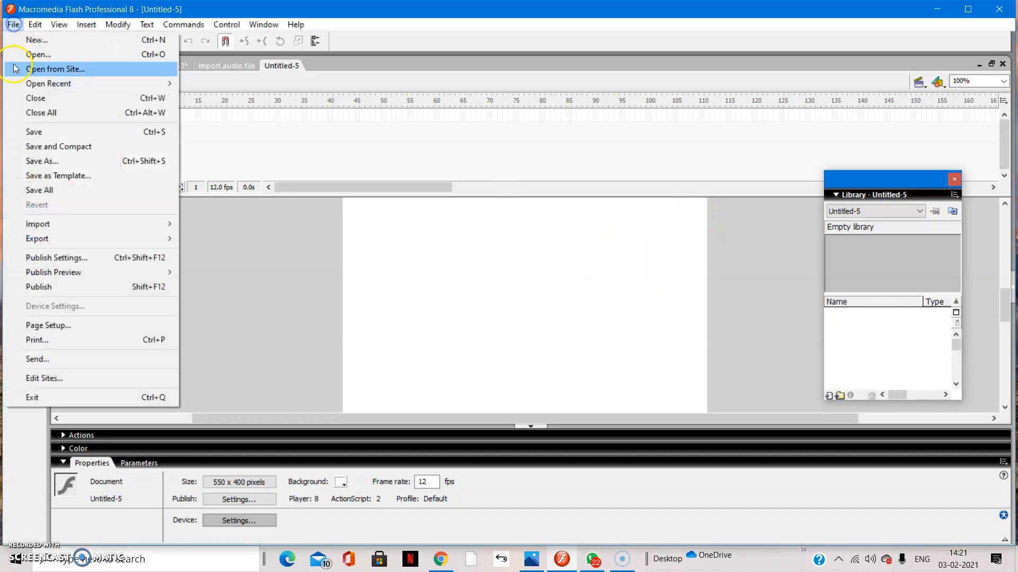
mouse_move(64, 226)
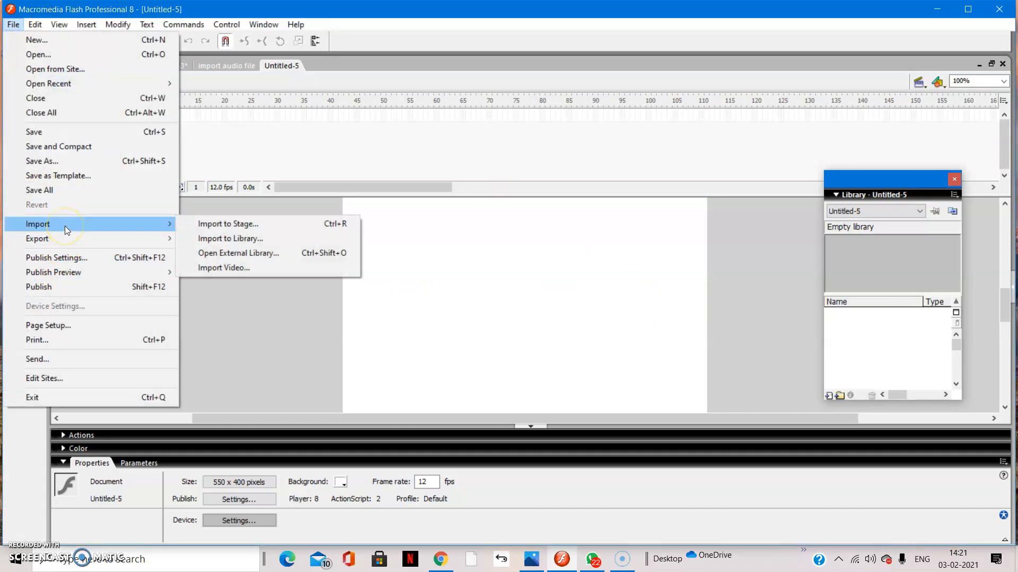
left_click(230, 223)
left_click(495, 264)
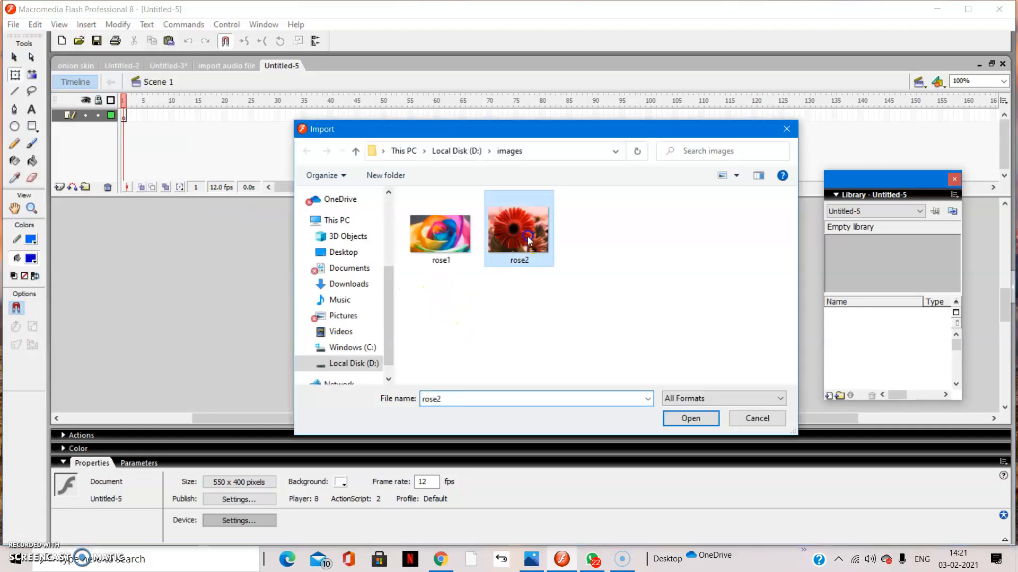
left_click(691, 419)
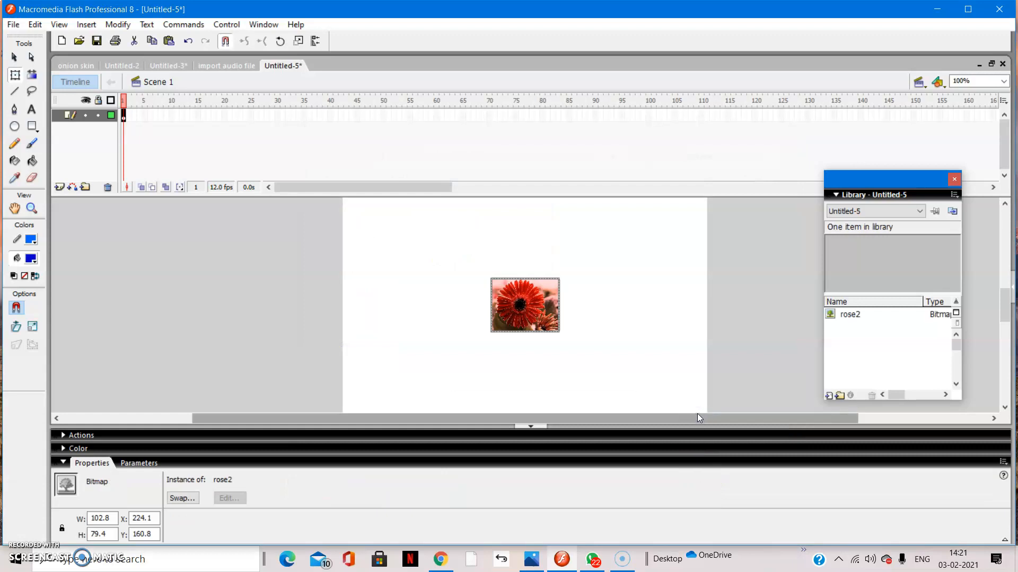
Enlarge the rose2 bitmap with the Free Transform tool to about 449 by 265 pixels.
left_click(16, 75)
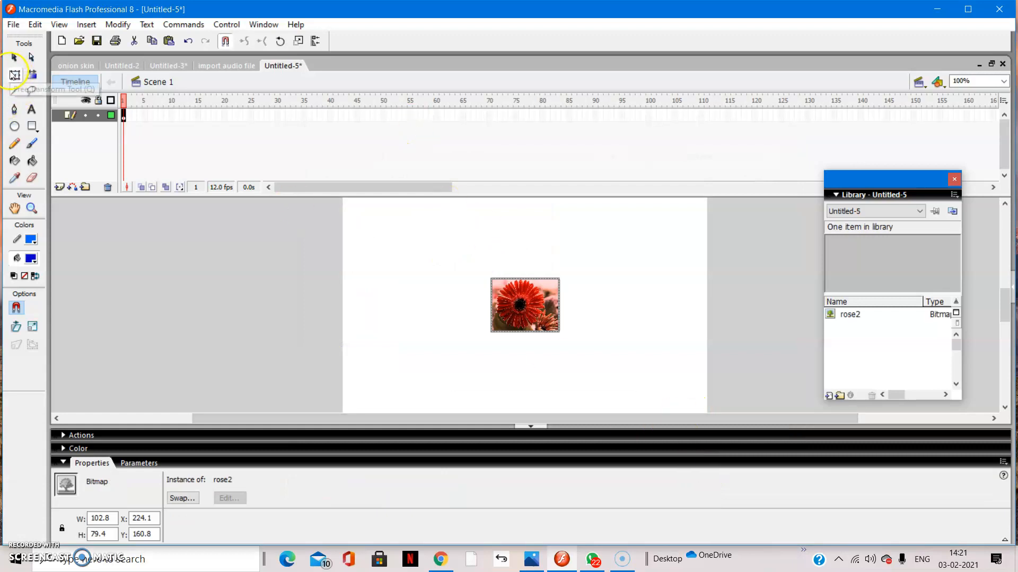
left_click_drag(531, 279, 533, 217)
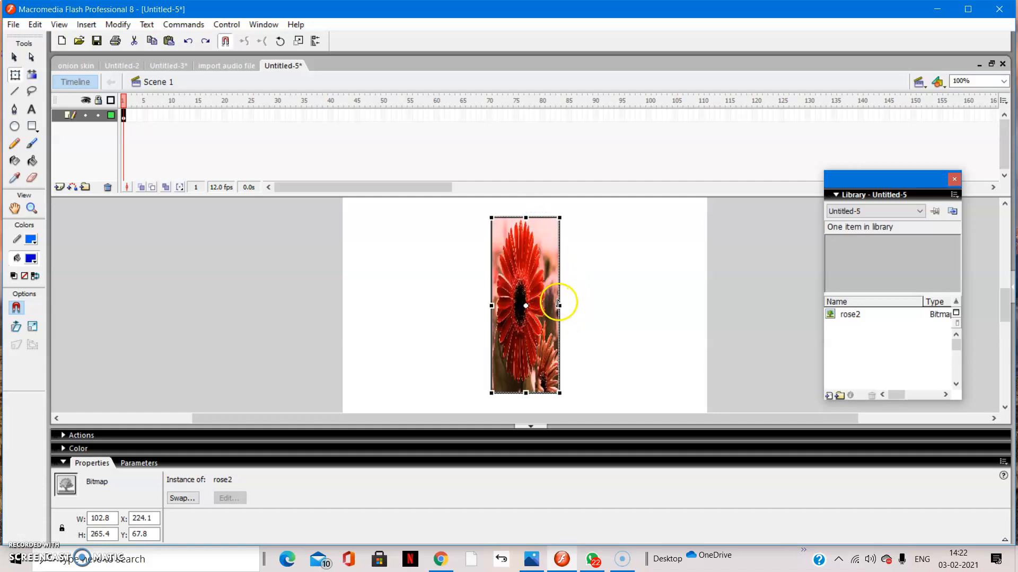
left_click_drag(560, 306, 682, 319)
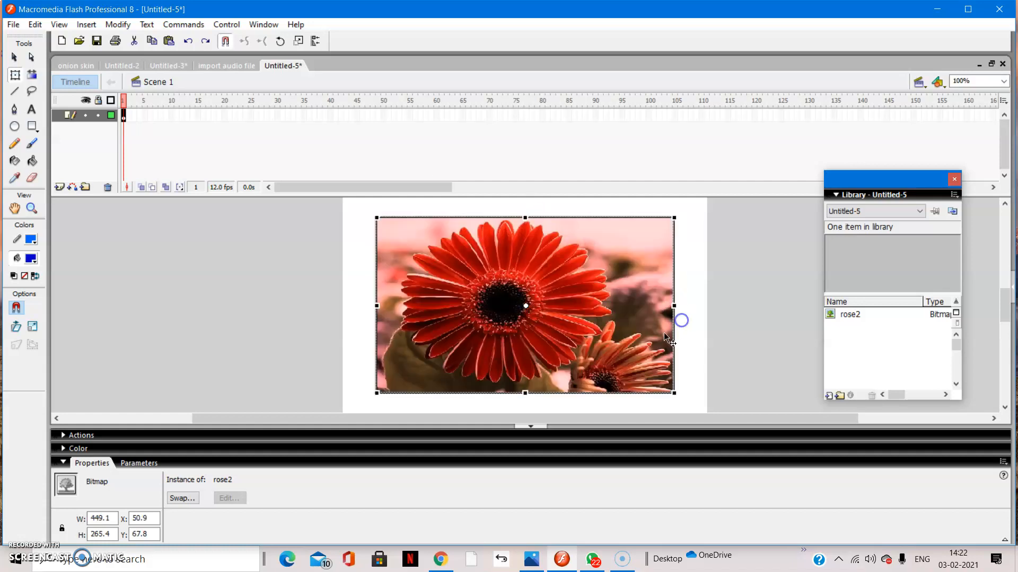
Stretch the rose2 bitmap's height and width towards the stage edges, to about 531 by 381 pixels.
scroll(681, 319, "up", 3)
scroll(648, 334, "down", 1)
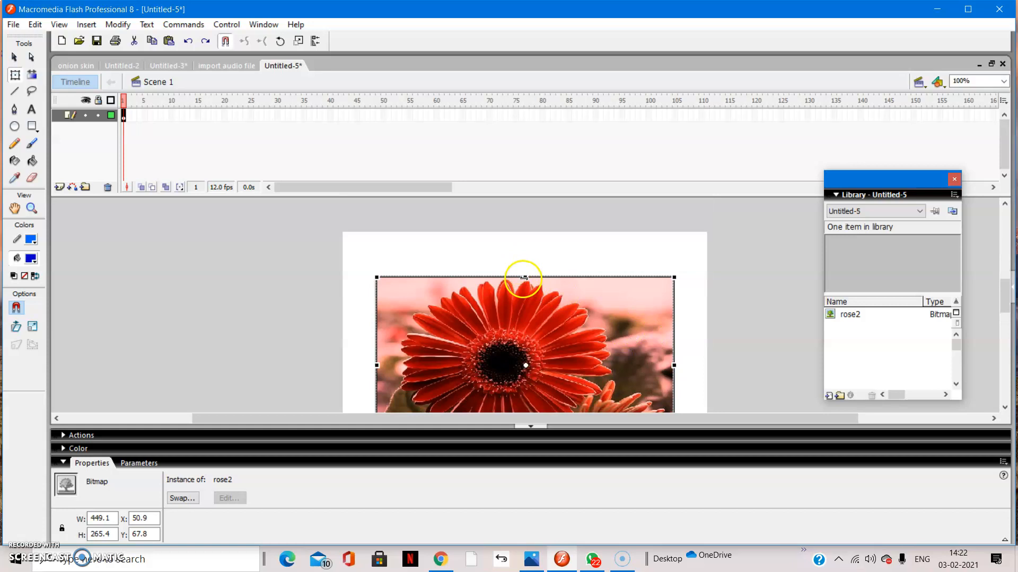
left_click_drag(525, 277, 530, 245)
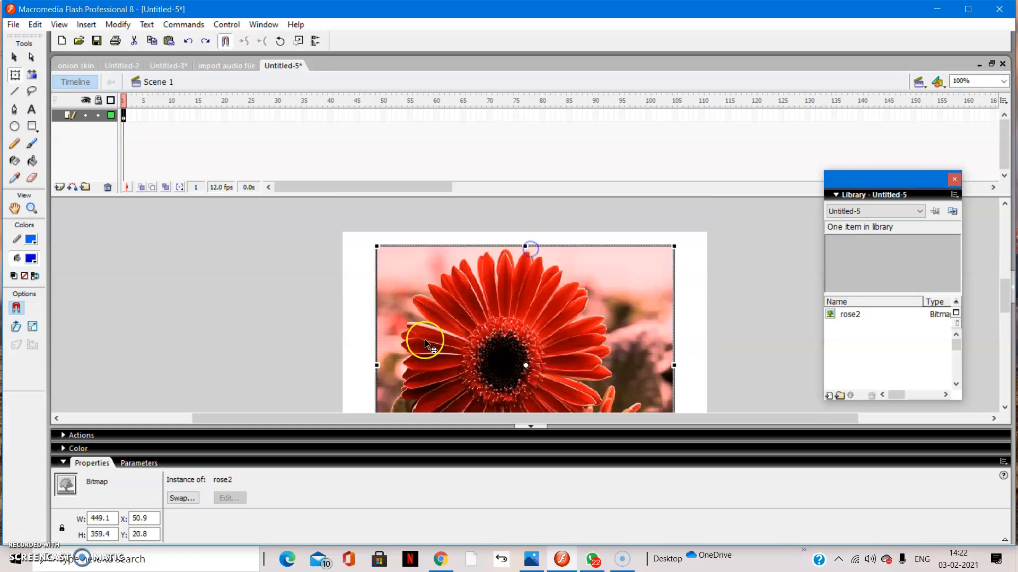
left_click_drag(377, 365, 351, 365)
scroll(611, 366, "down", 3)
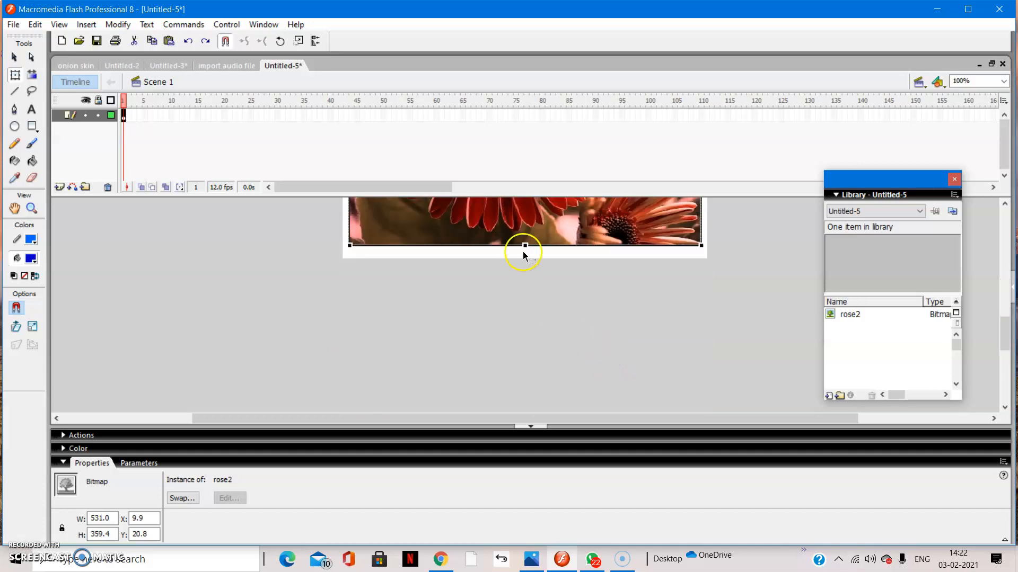
left_click_drag(524, 244, 524, 255)
Stretch the rose2 bitmap to about 543 by 389 pixels so it nearly covers the whole stage.
scroll(562, 273, "up", 3)
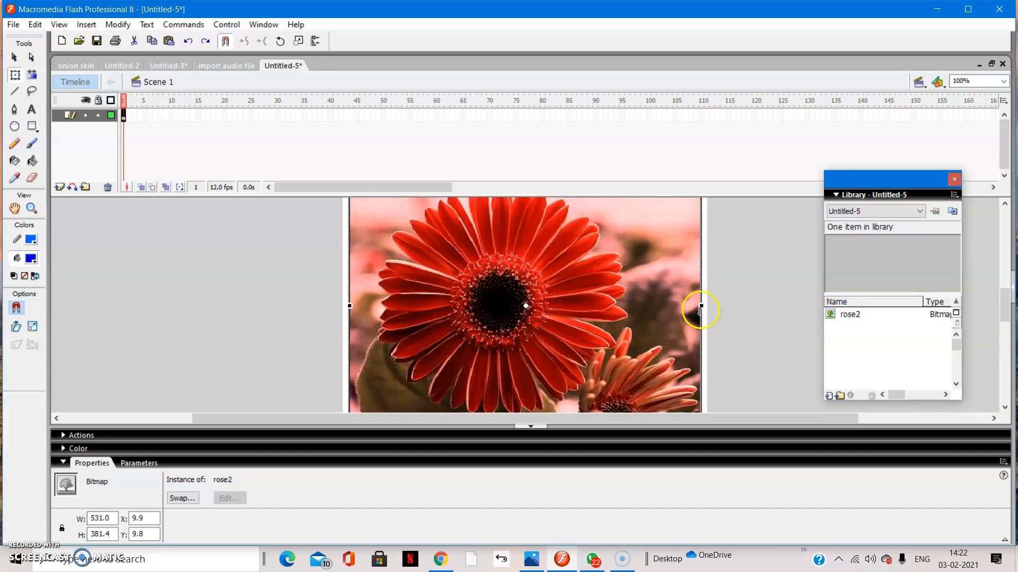
left_click_drag(702, 305, 707, 305)
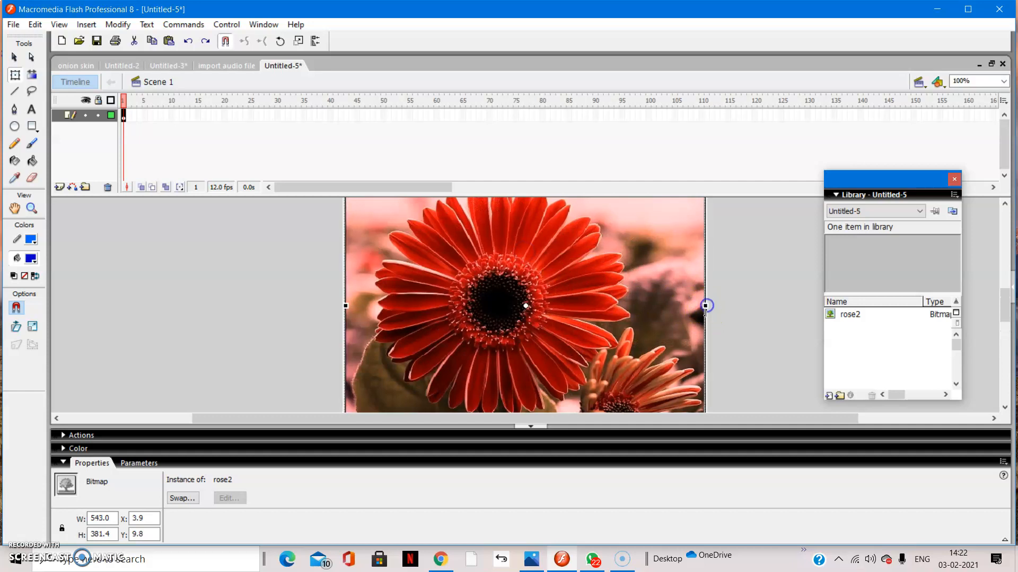
scroll(554, 329, "up", 2)
scroll(554, 329, "up", 2)
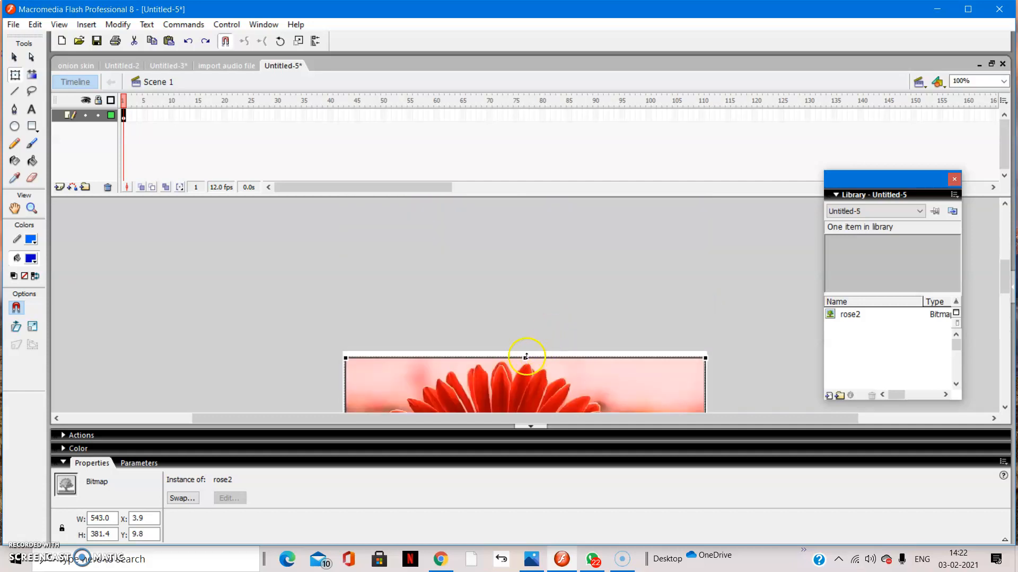
left_click_drag(526, 357, 527, 352)
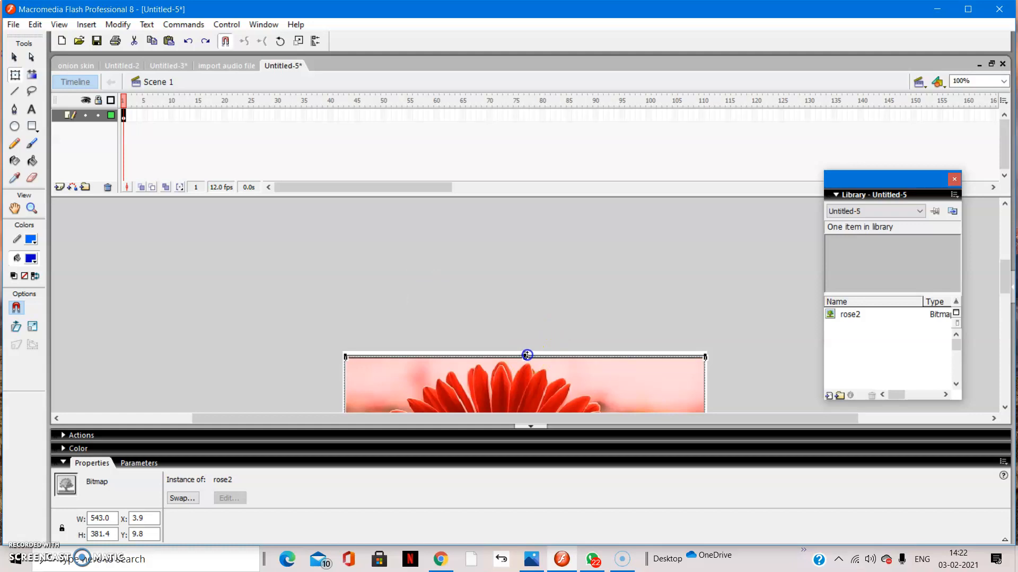
scroll(626, 278, "down", 2)
scroll(627, 277, "down", 4)
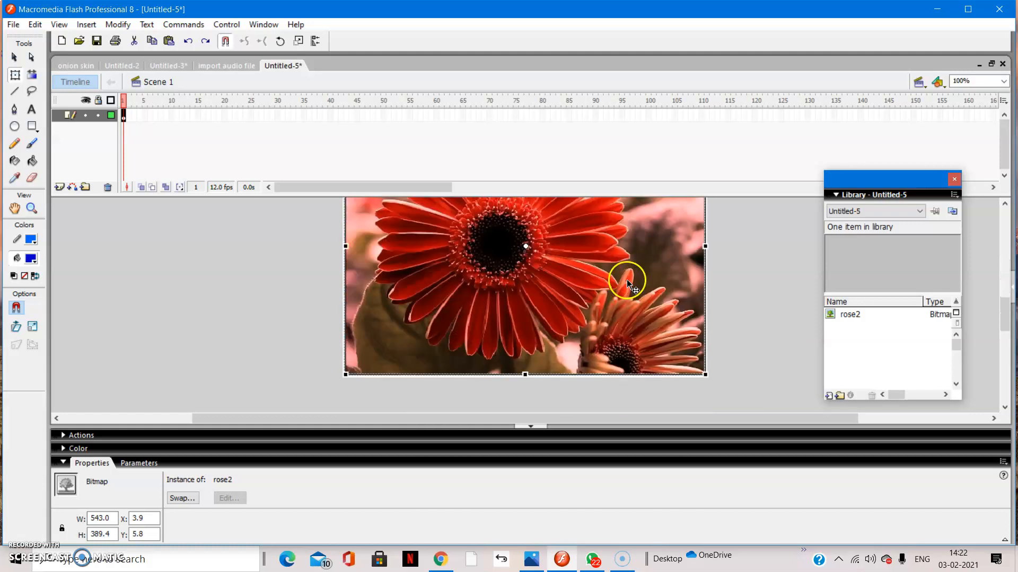
scroll(574, 291, "up", 4)
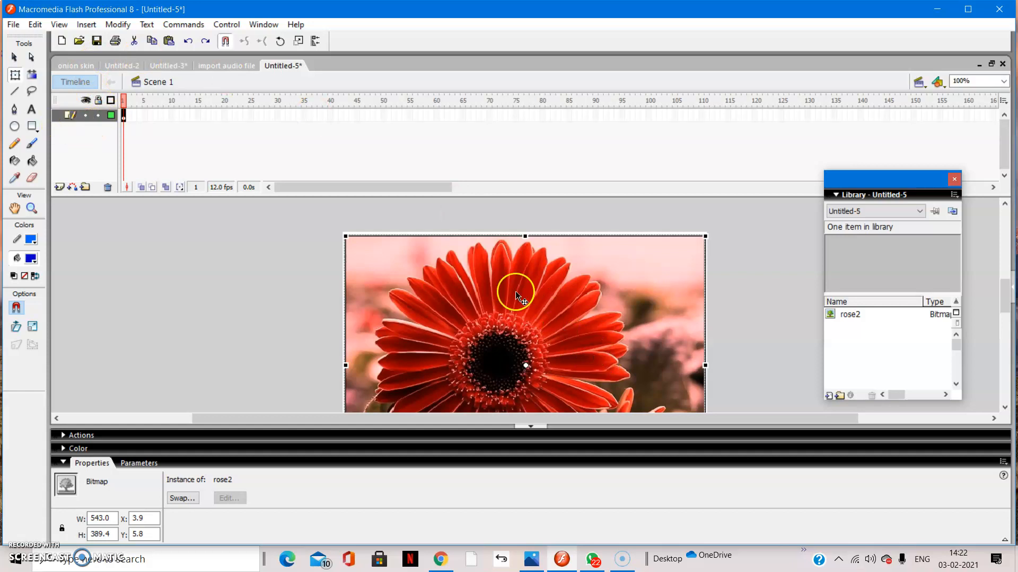
Insert a new layer above the layer that holds the flower image.
left_click(123, 115)
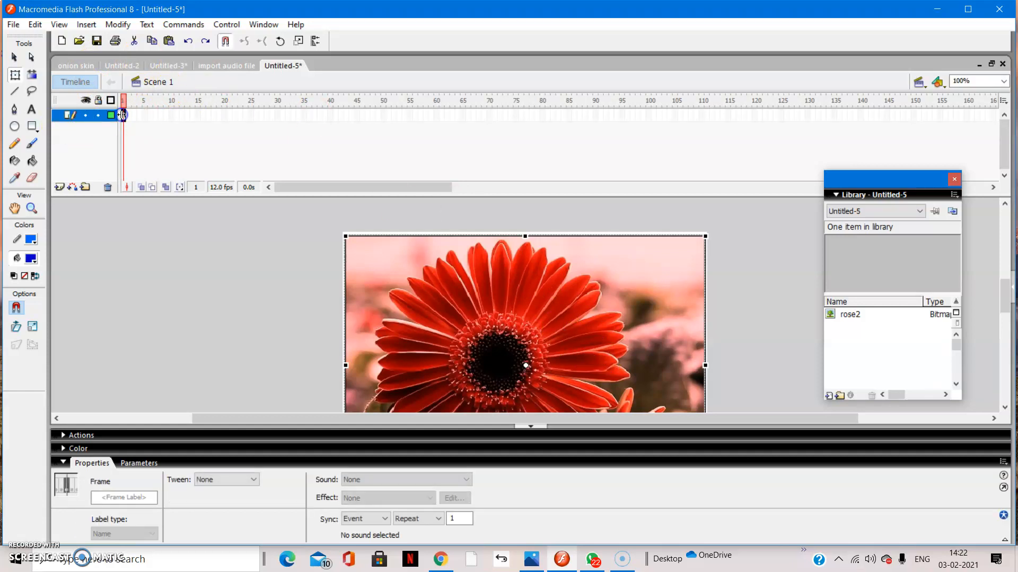
left_click(60, 187)
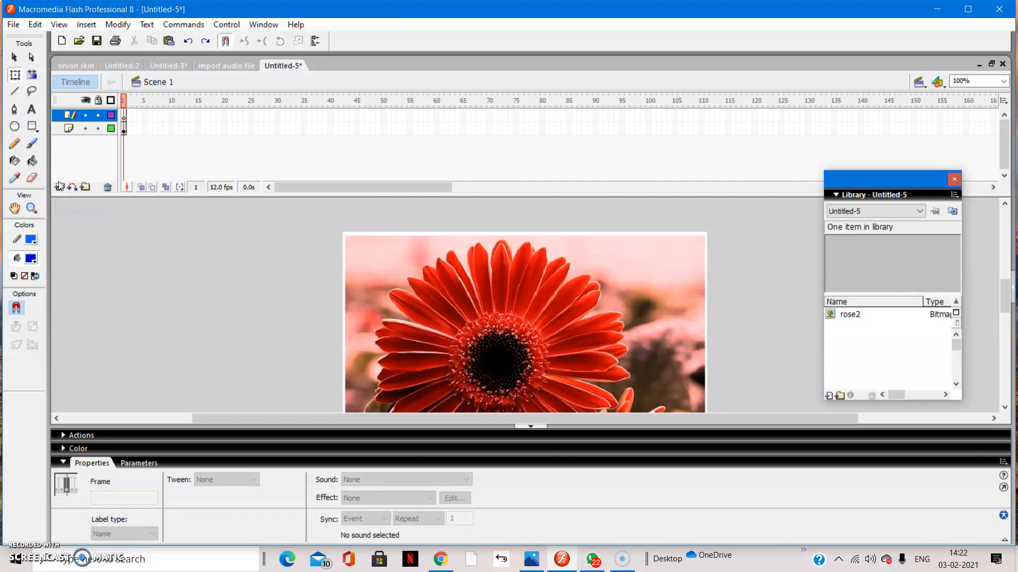
Review the layer properties of Layer 1 and Layer 2, keeping their settings.
double_click(69, 128)
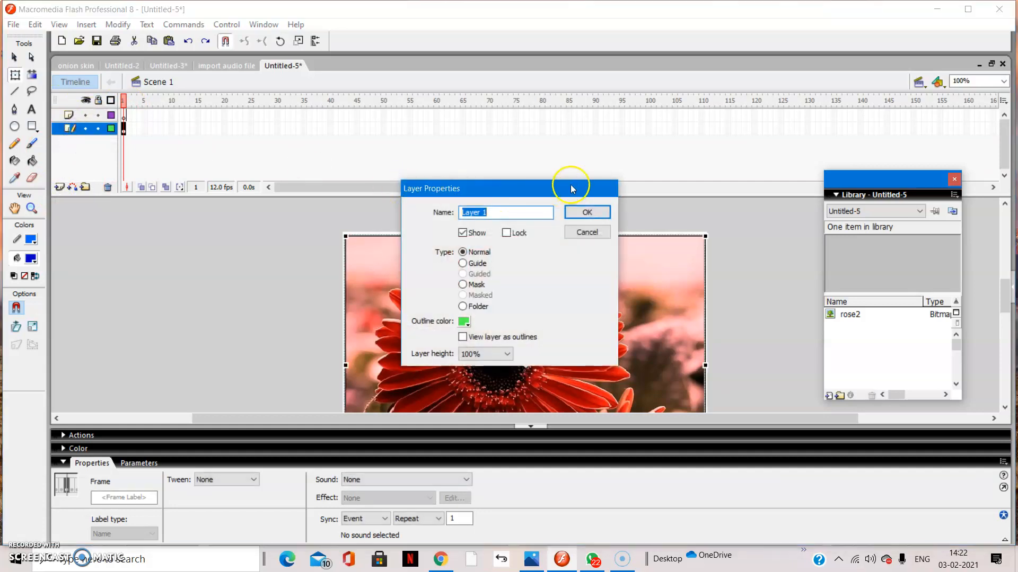
left_click(587, 212)
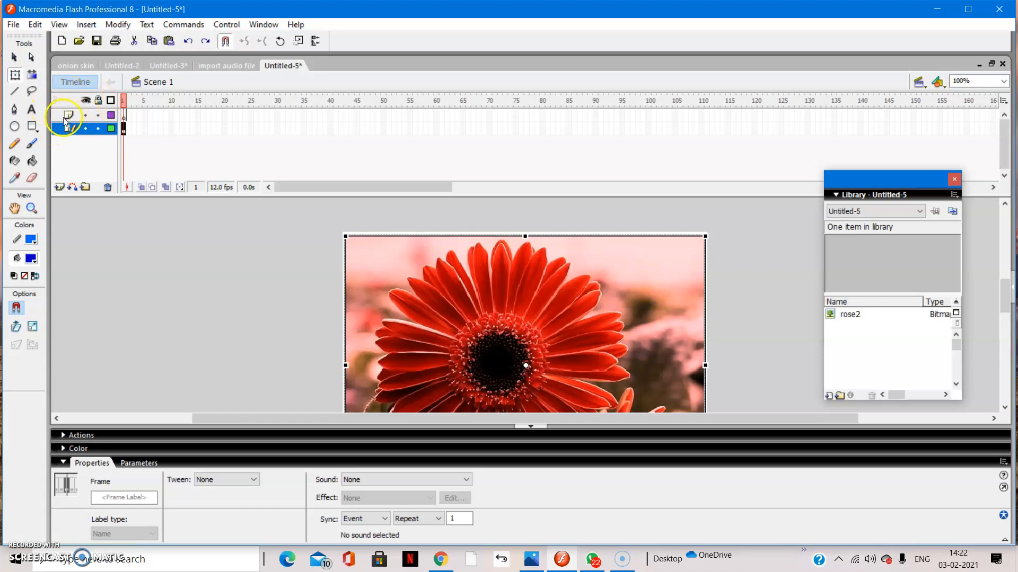
double_click(54, 96)
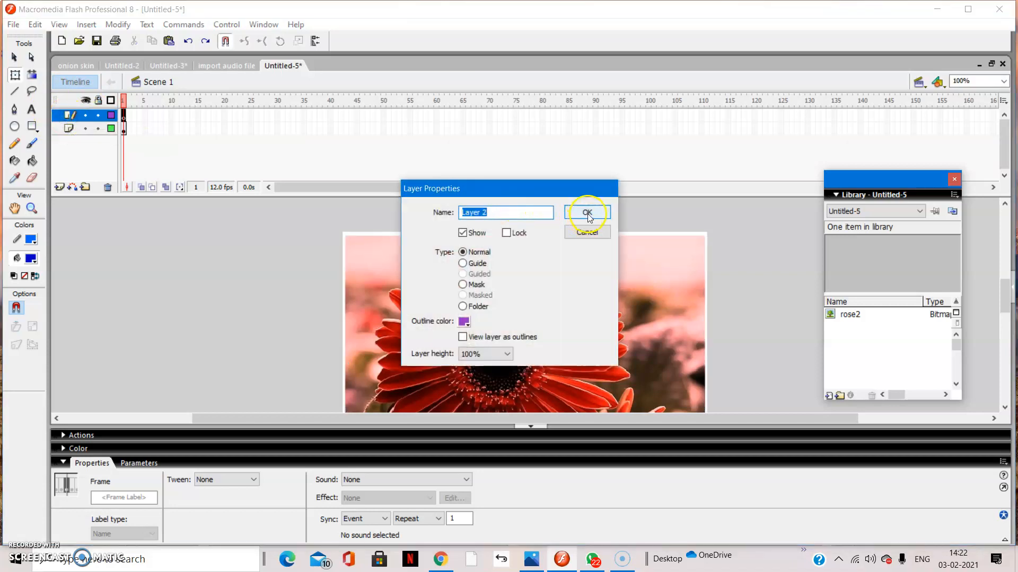
left_click(585, 212)
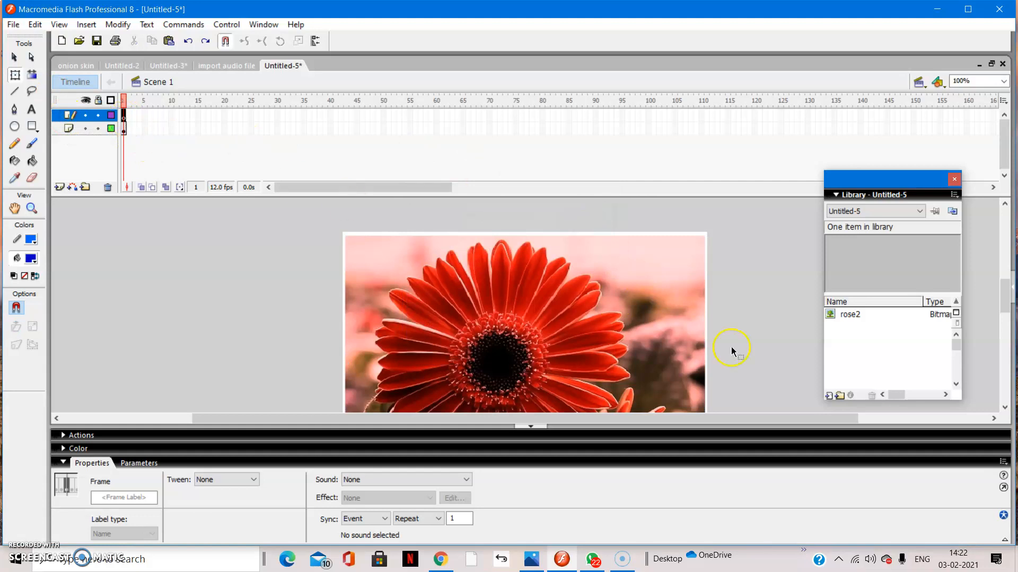
Import the bensound-ukulele MP3 from the Downloads folder into the document's library.
left_click(13, 25)
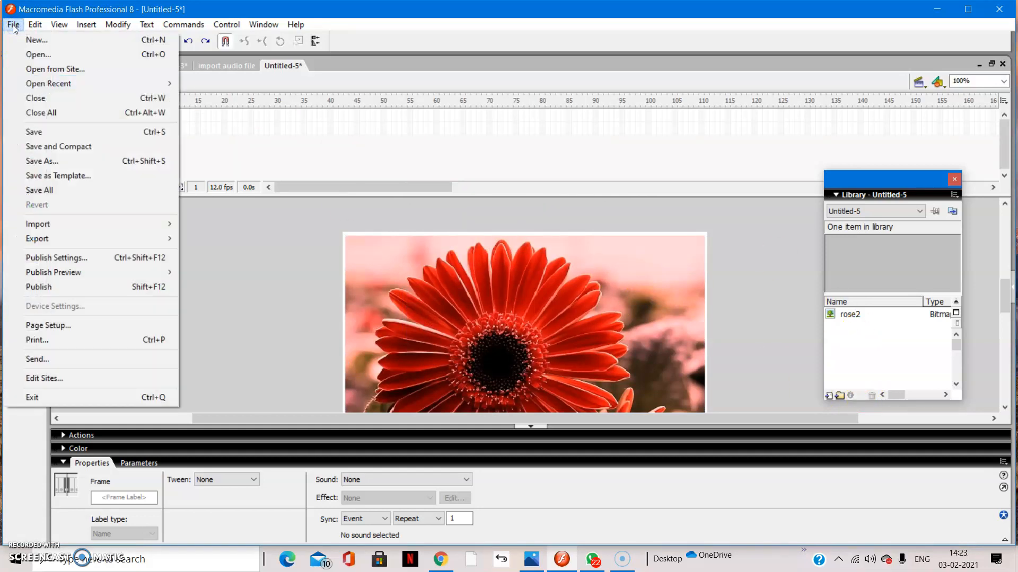
mouse_move(42, 224)
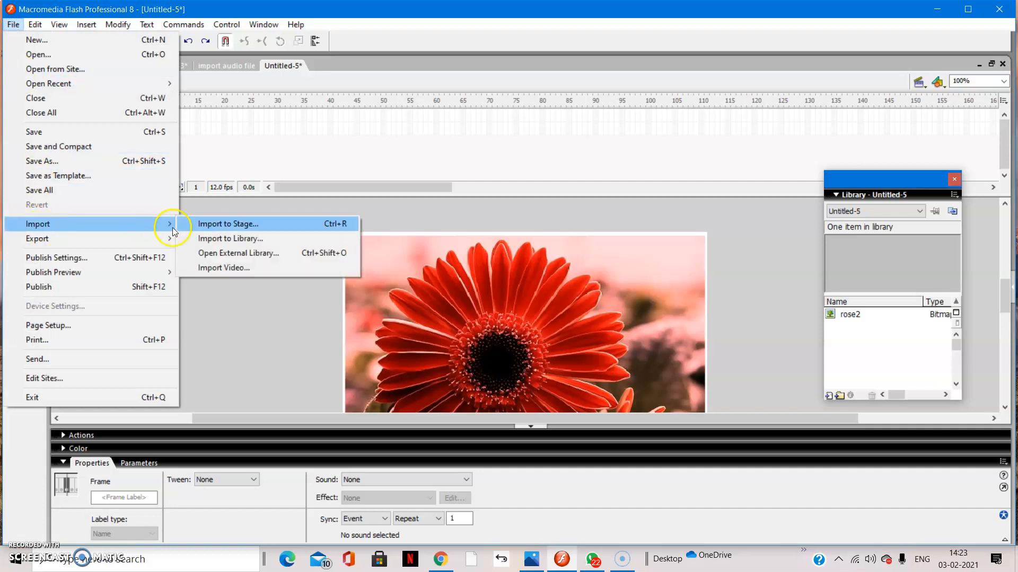
left_click(232, 239)
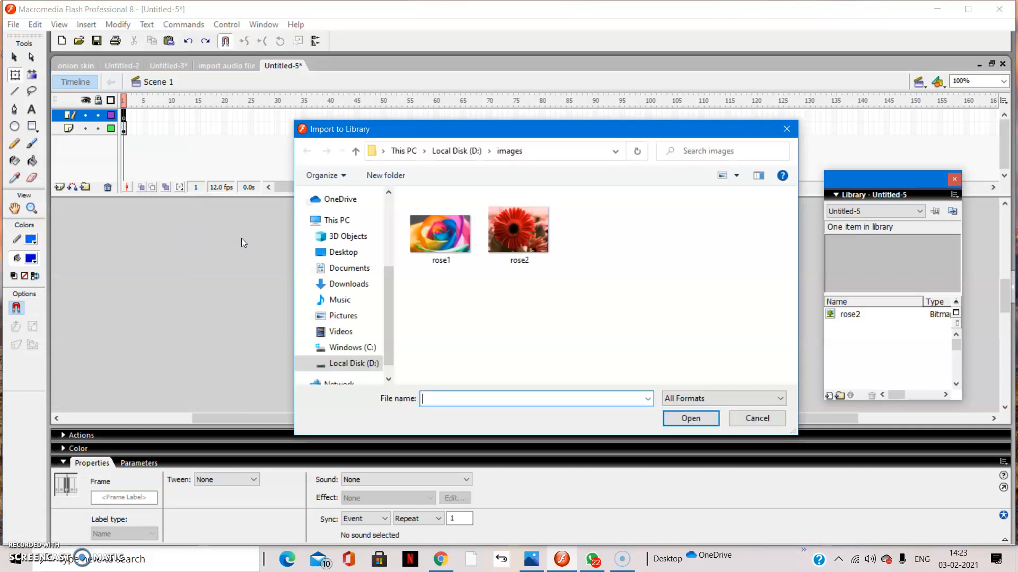
left_click(358, 286)
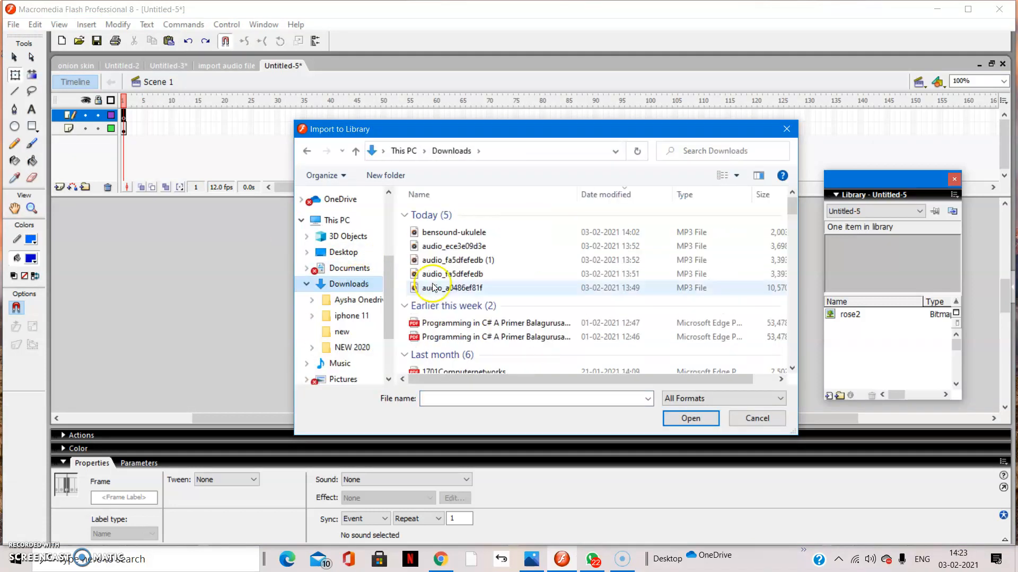
left_click(443, 235)
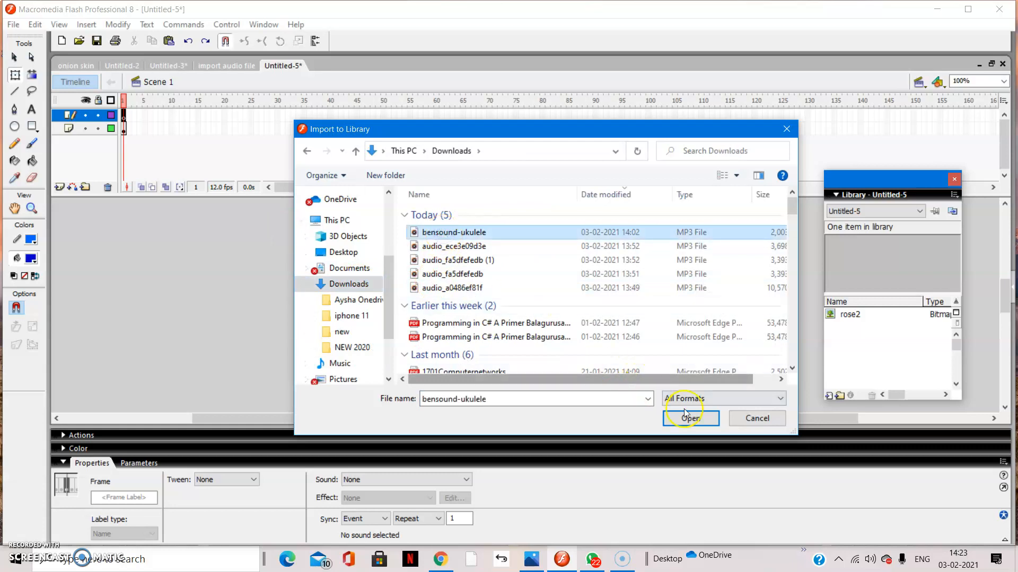
left_click(699, 418)
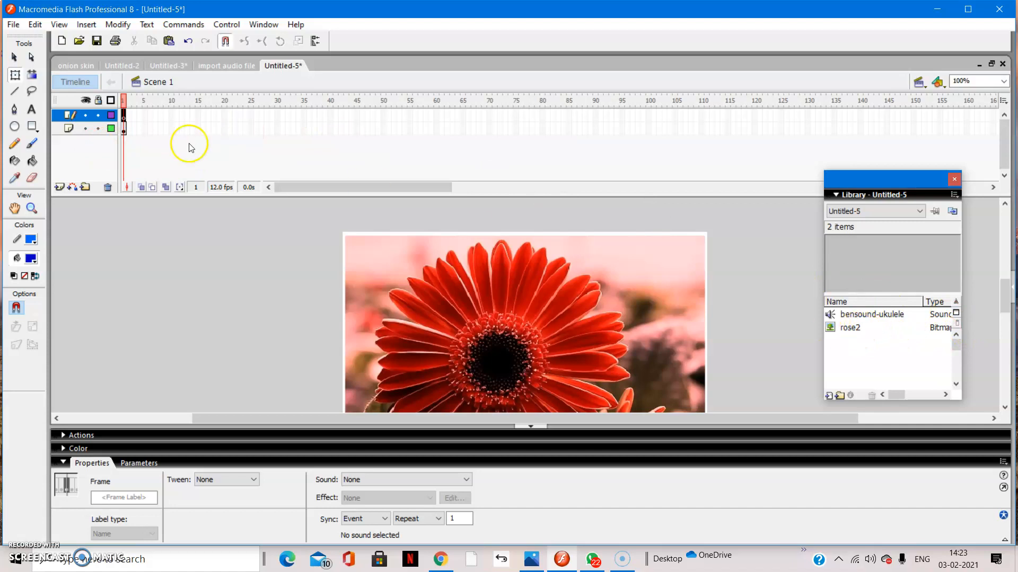
Insert a keyframe at frame 70 of the flower image layer.
left_click(123, 130)
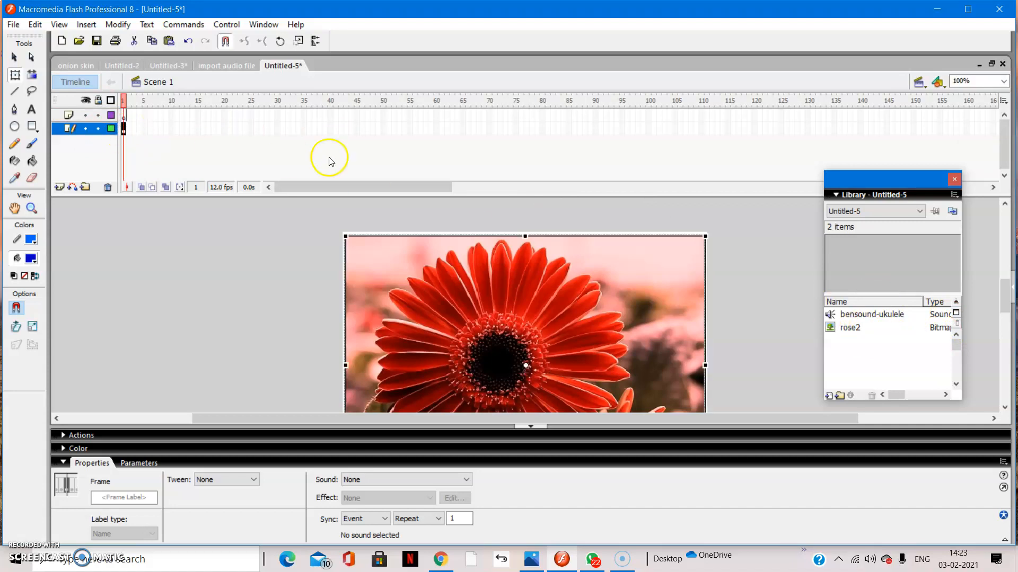
left_click(490, 130)
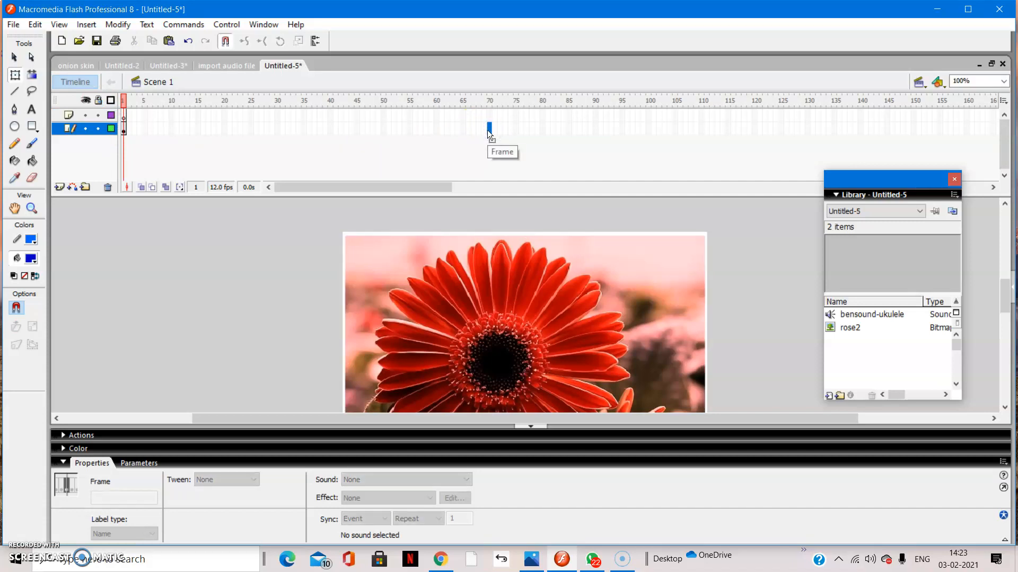
right_click(488, 130)
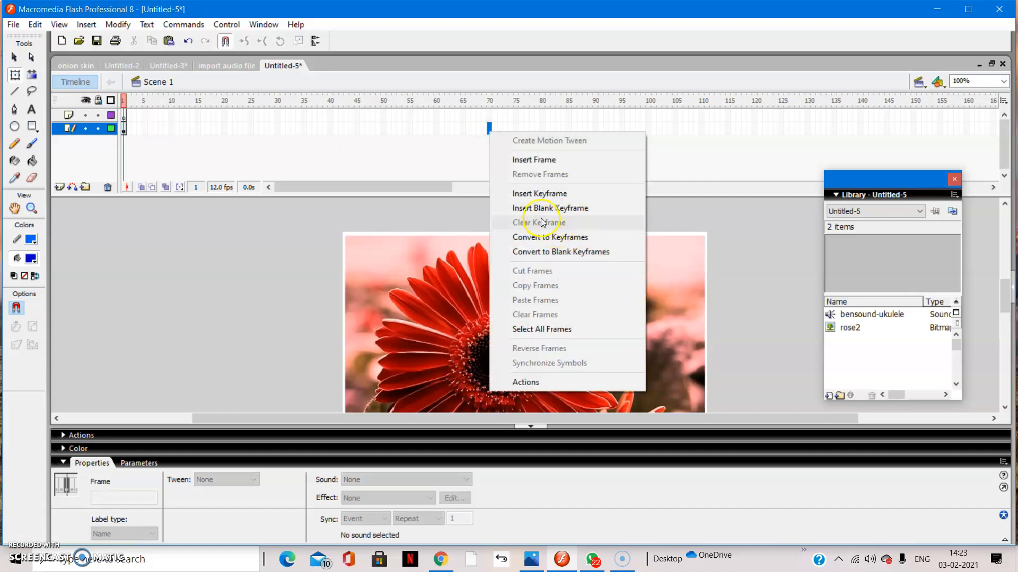
left_click(535, 193)
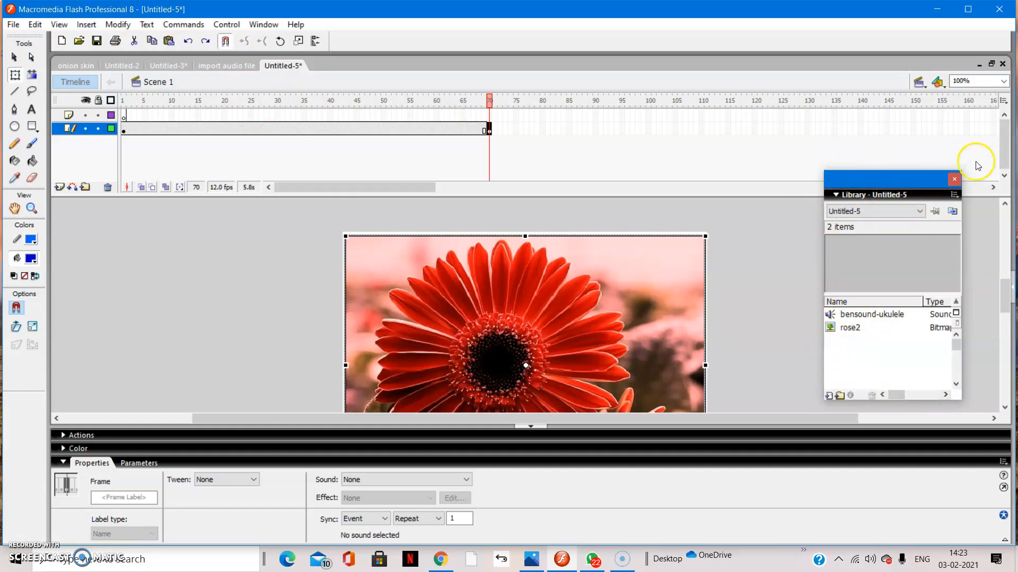
left_click(260, 25)
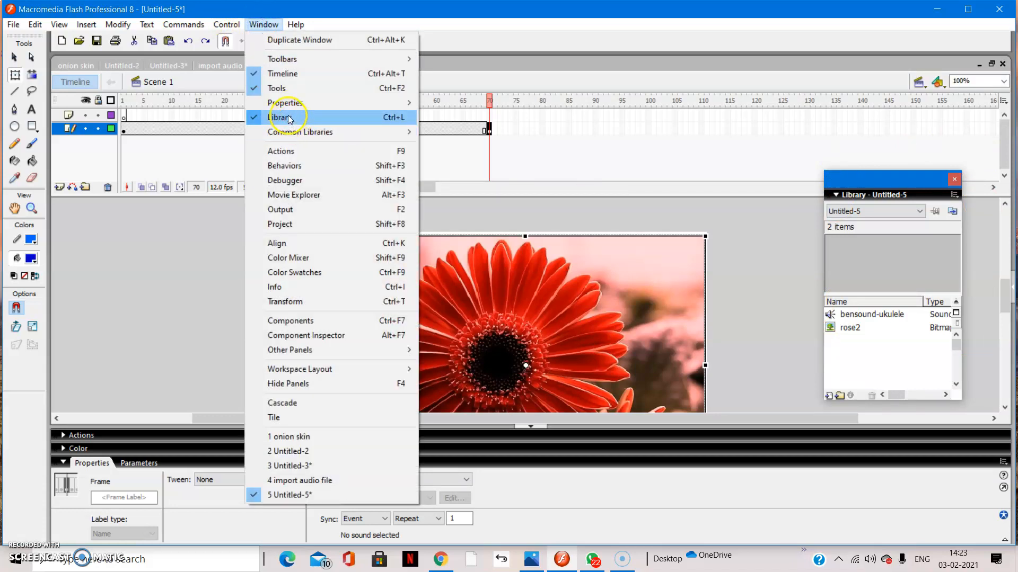
left_click(499, 19)
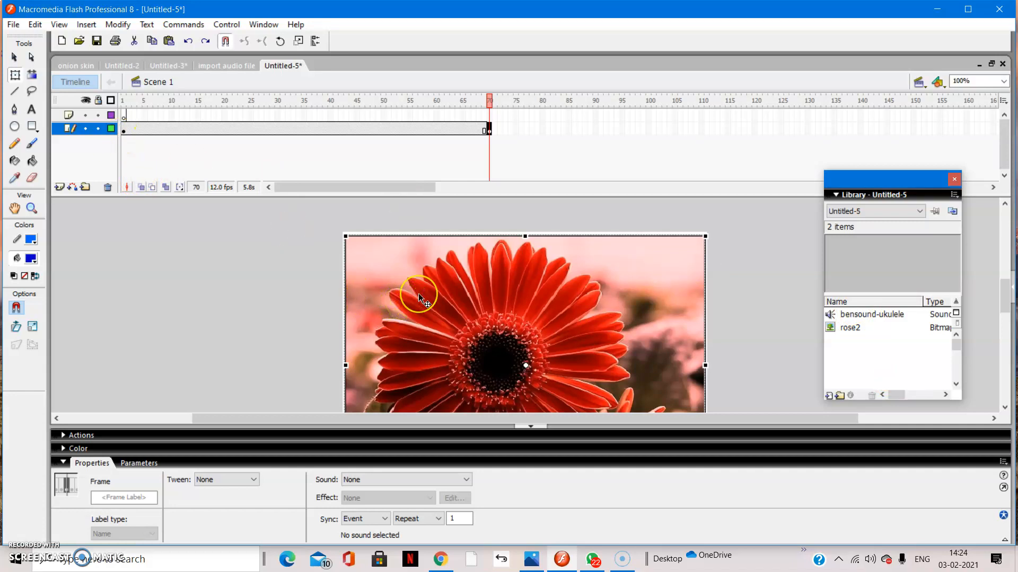
Place the bensound-ukulele sound from the library on the stage at frame 70 of the flower layer.
left_click(490, 129)
left_click(862, 317)
left_click_drag(853, 317, 653, 301)
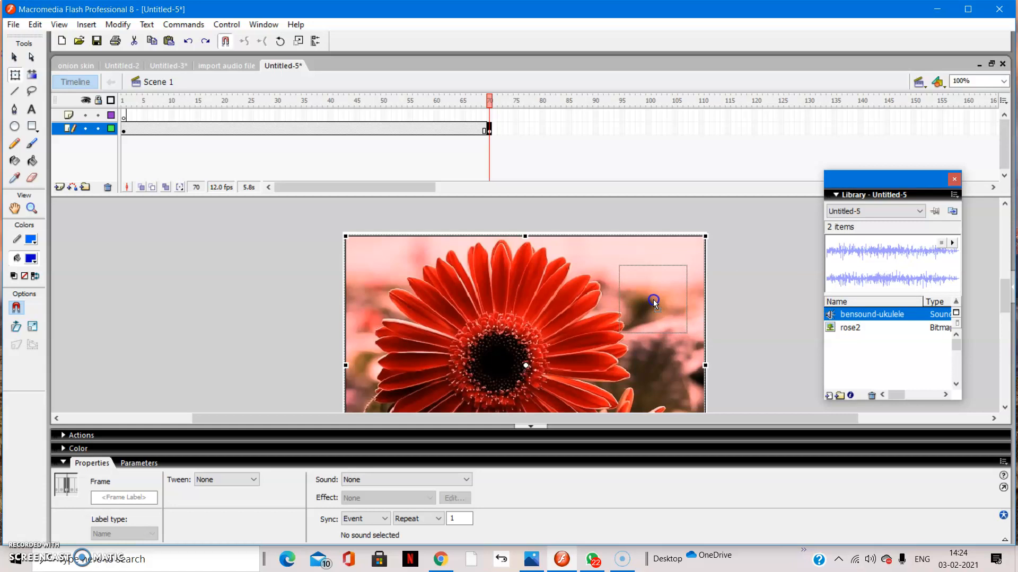
left_click_drag(653, 301, 654, 301)
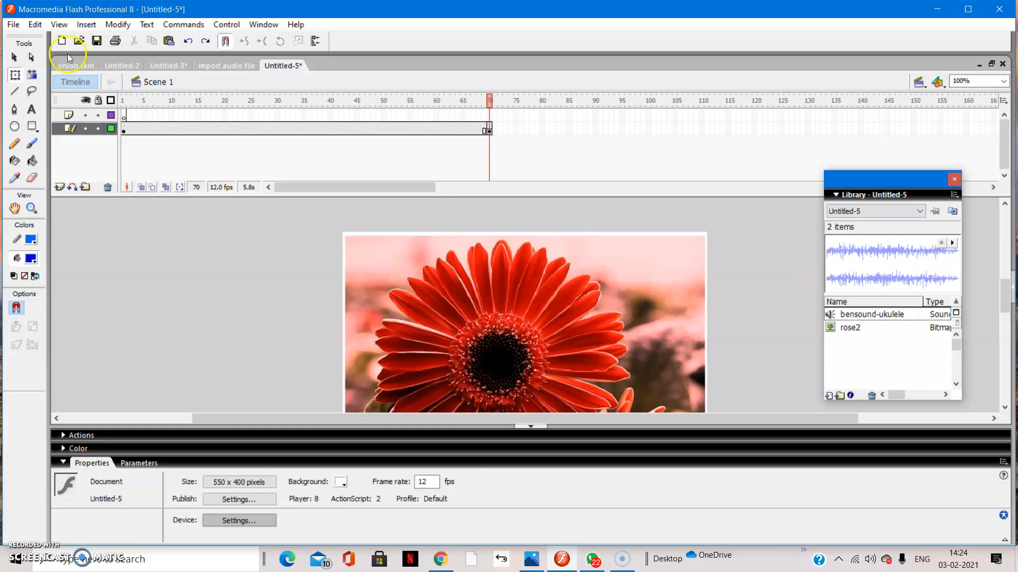
Add the bensound-ukulele sound at frame 1 of Layer 2 and extend it with a keyframe at frame 70.
left_click(125, 115)
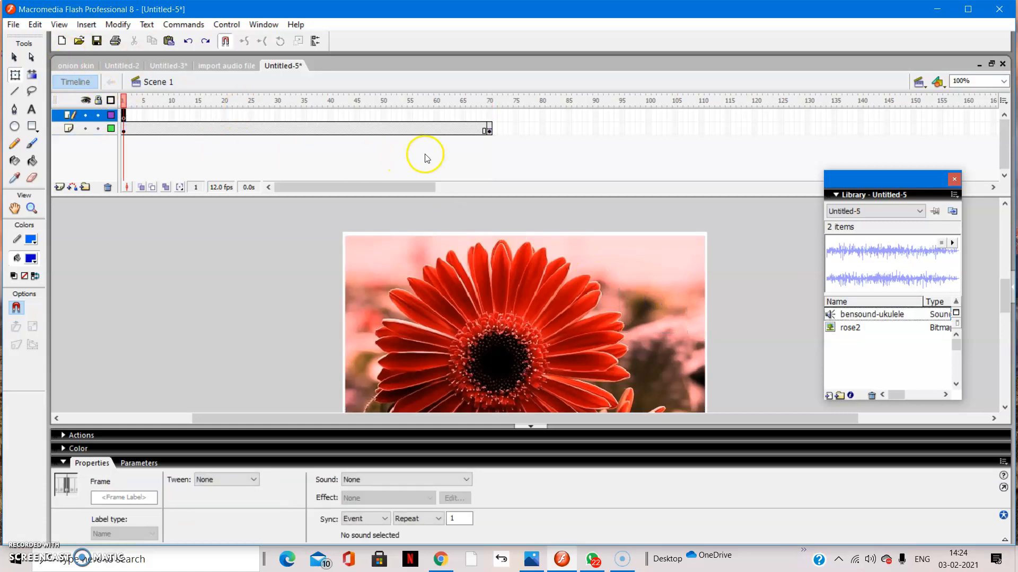
left_click_drag(869, 315, 622, 283)
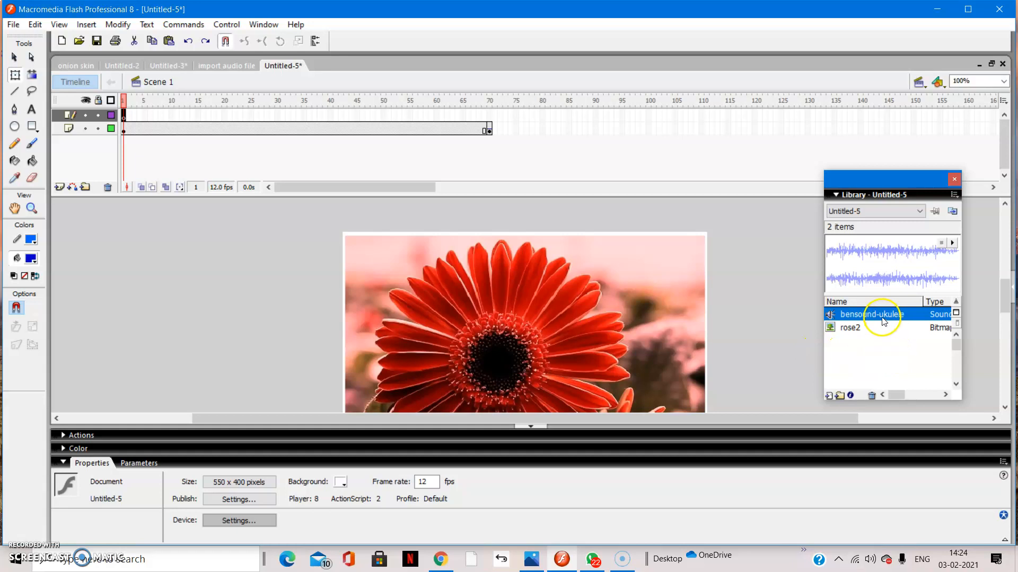
left_click_drag(874, 314, 648, 286)
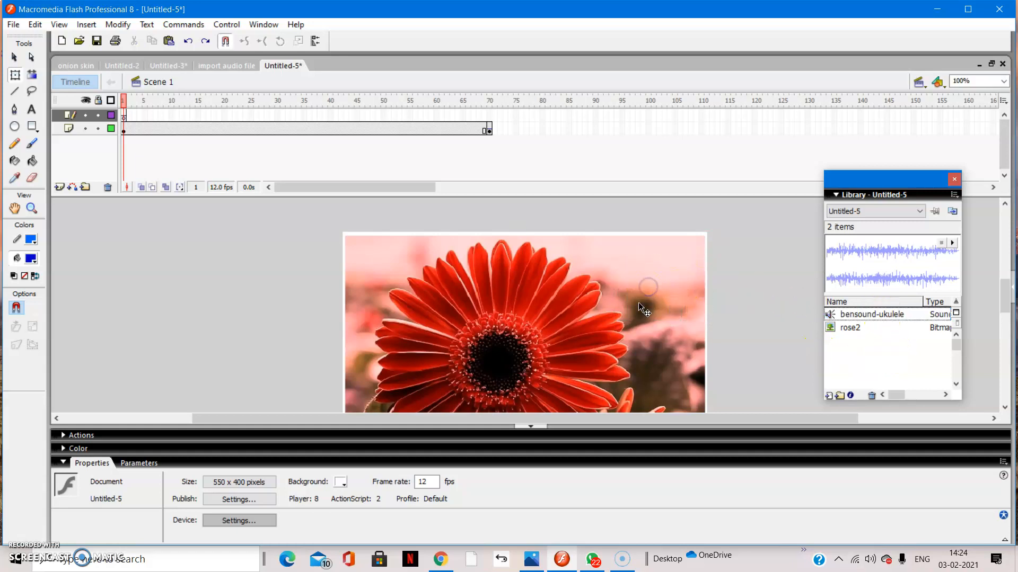
right_click(491, 116)
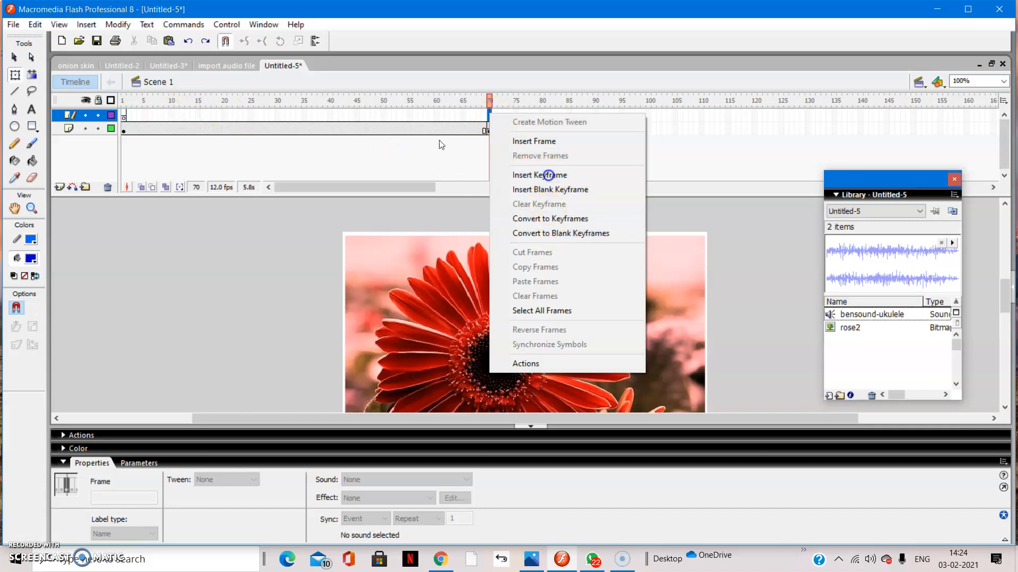
left_click(548, 175)
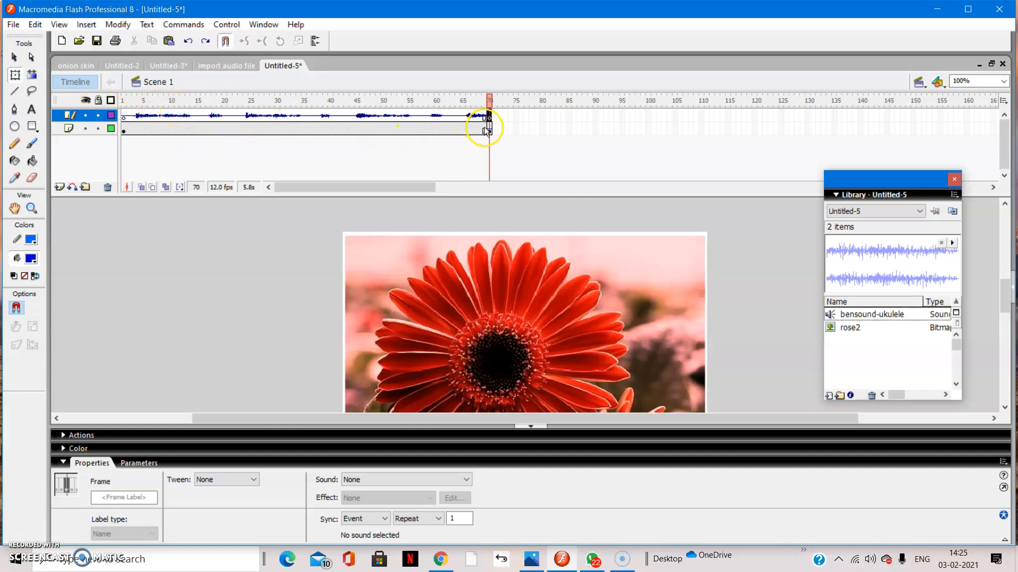
Play the timeline and preview the bensound-ukulele sound in the library.
left_click(227, 25)
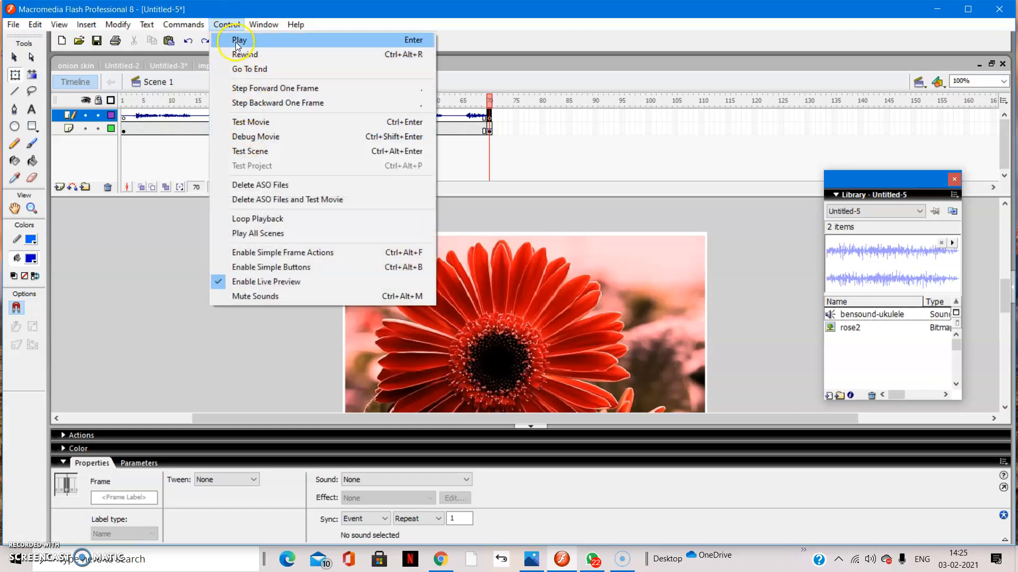
left_click(236, 41)
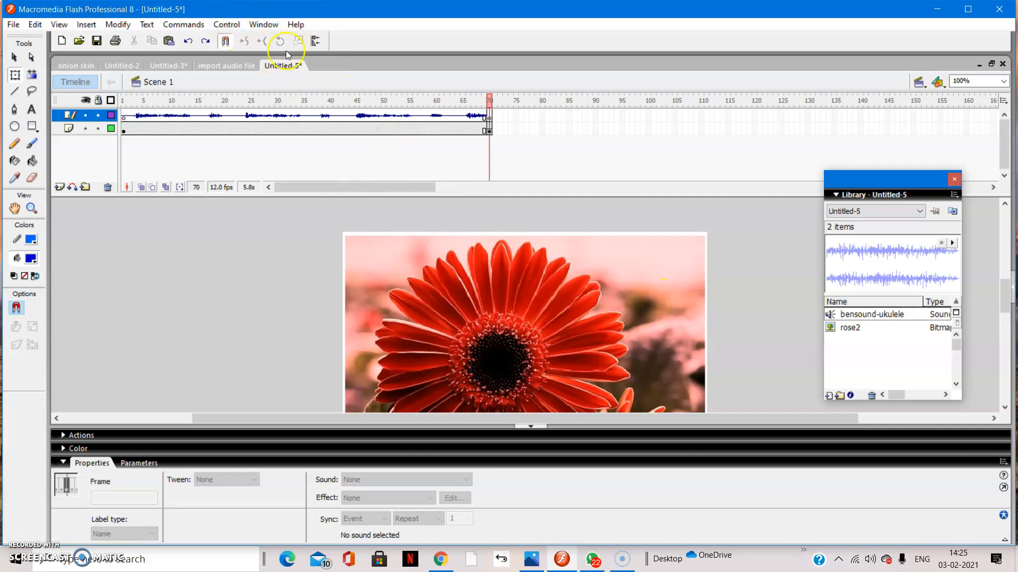
left_click(233, 25)
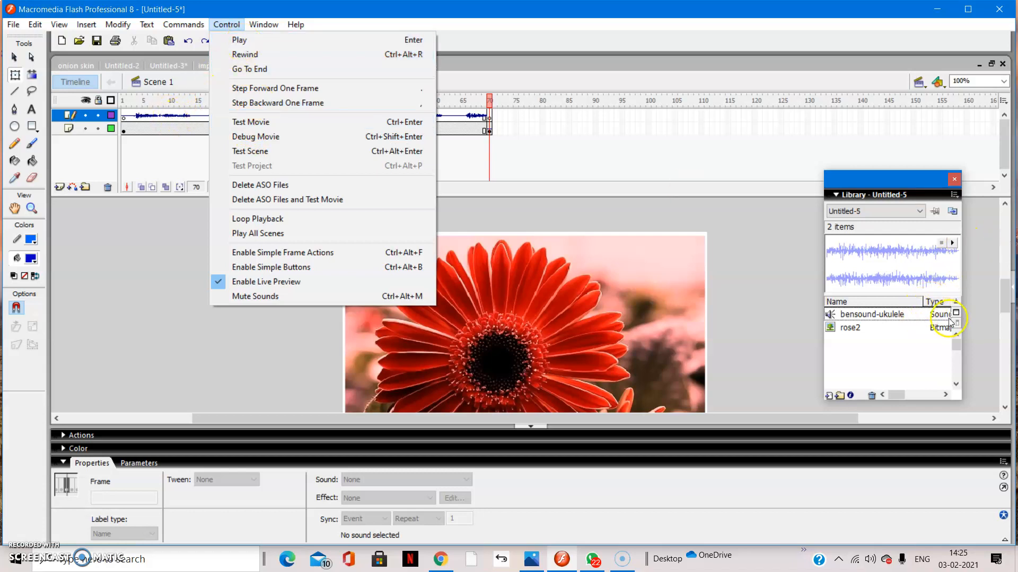
left_click(948, 259)
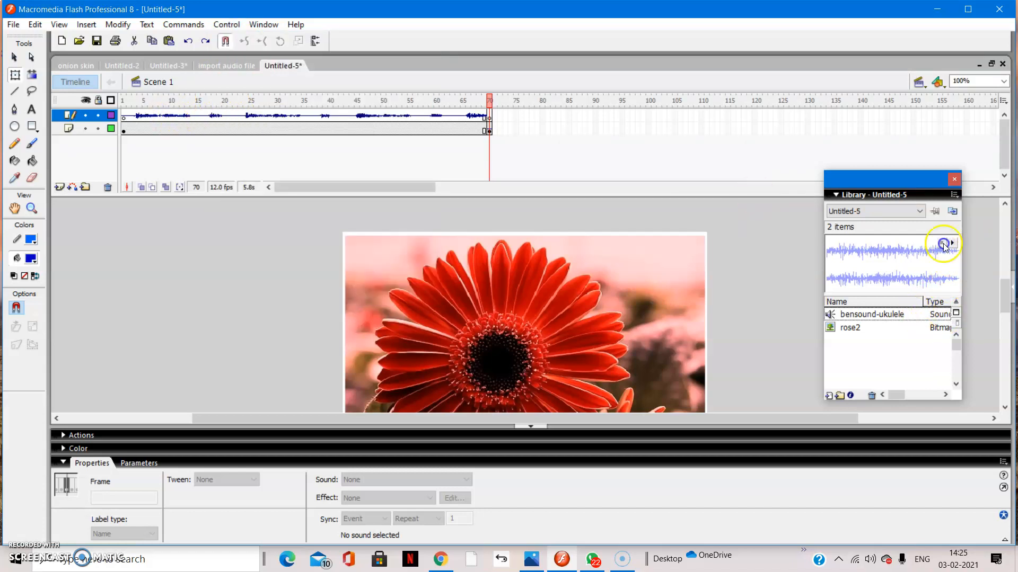
left_click(952, 244)
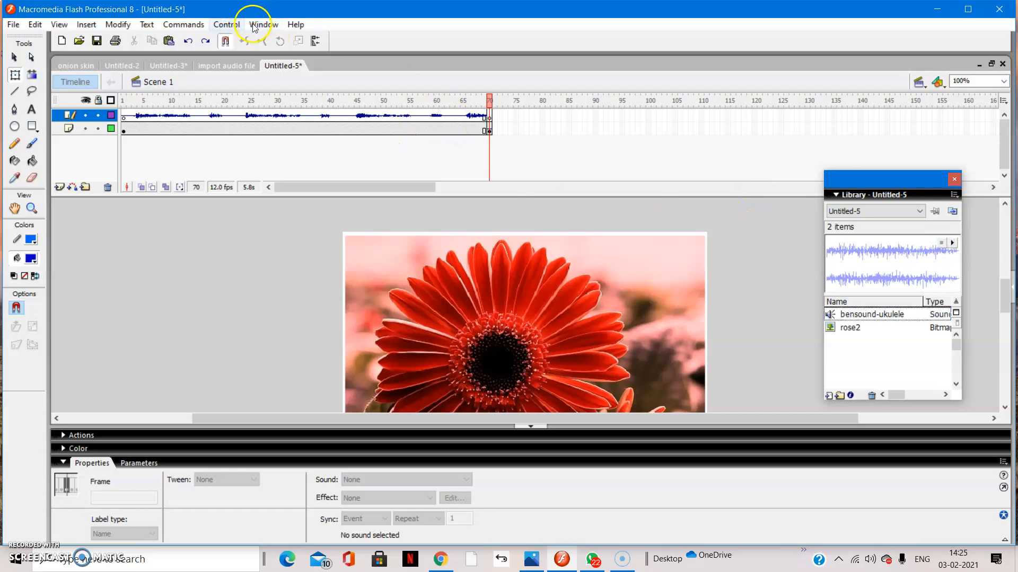
Run Test Movie twice to check the flower image with its sound, closing the preview each time.
left_click(227, 25)
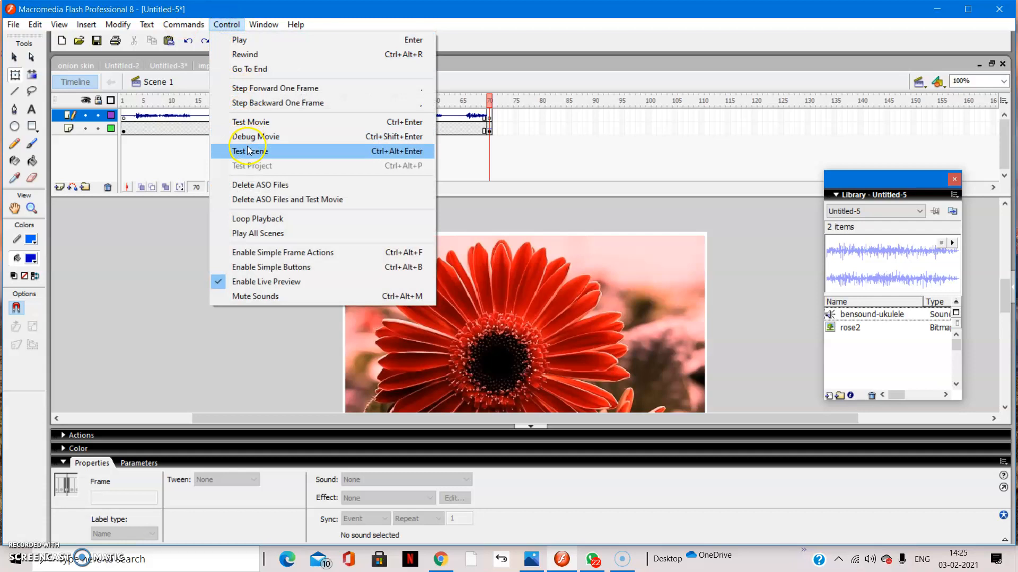
left_click(250, 122)
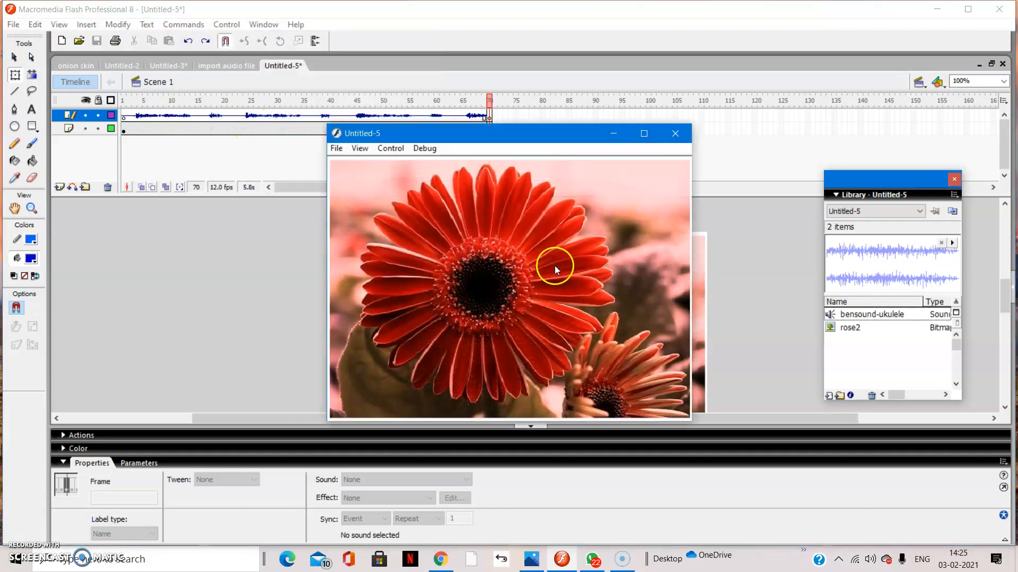
left_click(674, 133)
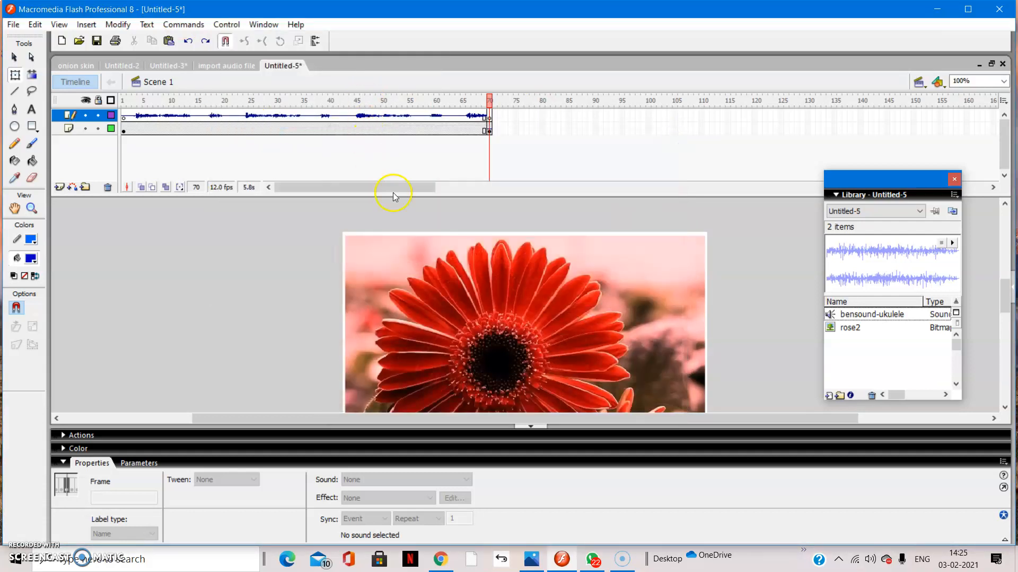
left_click(227, 25)
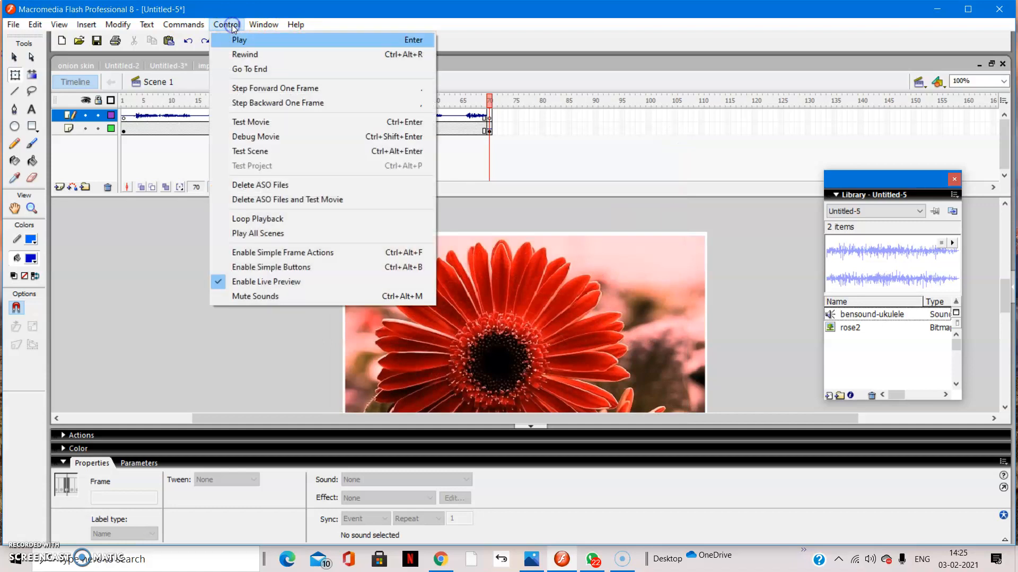
left_click(254, 122)
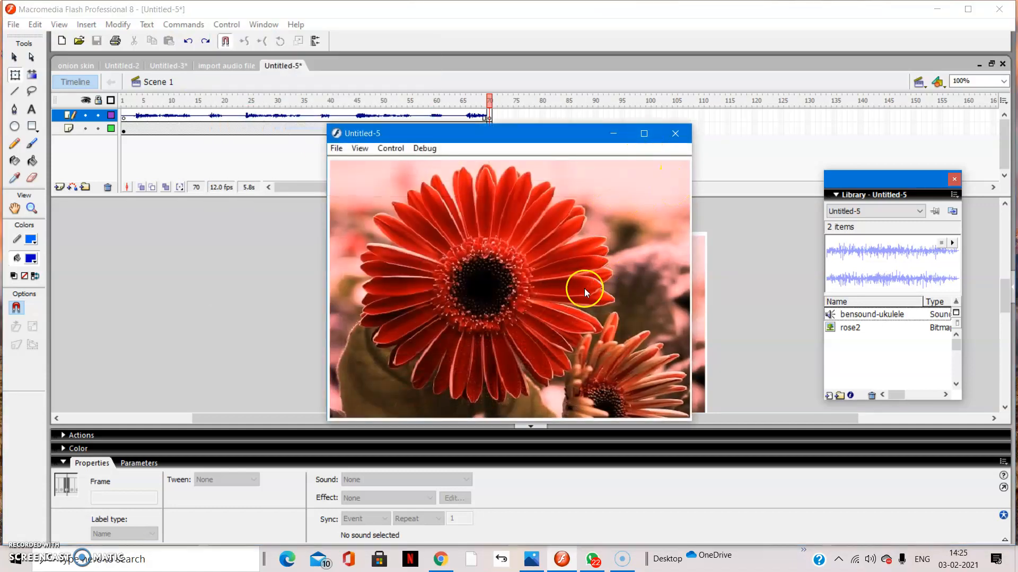
left_click(682, 137)
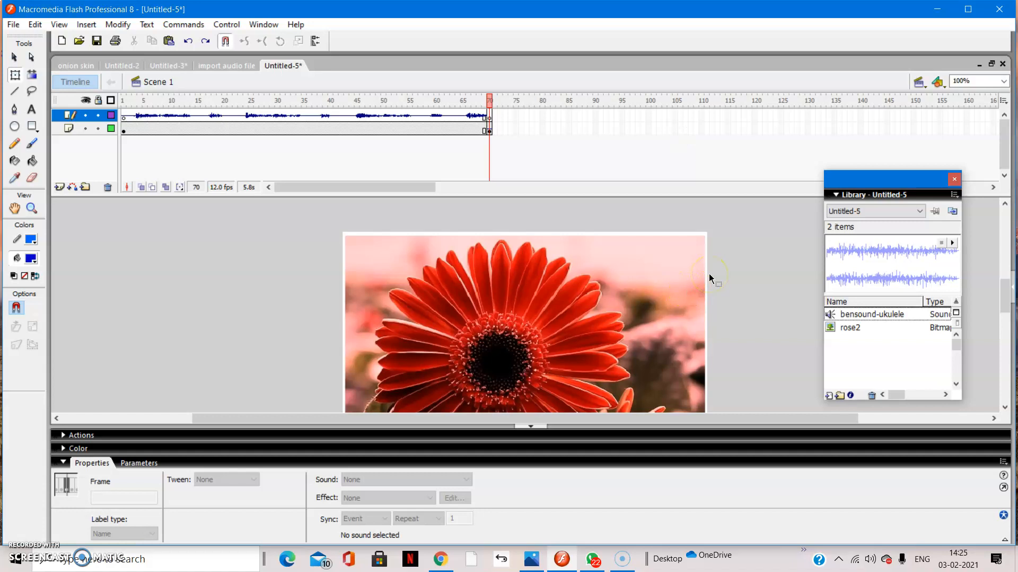
View the softskill syllabus image in Photos, return to the Flash document and select the flower bitmap.
left_click(533, 559)
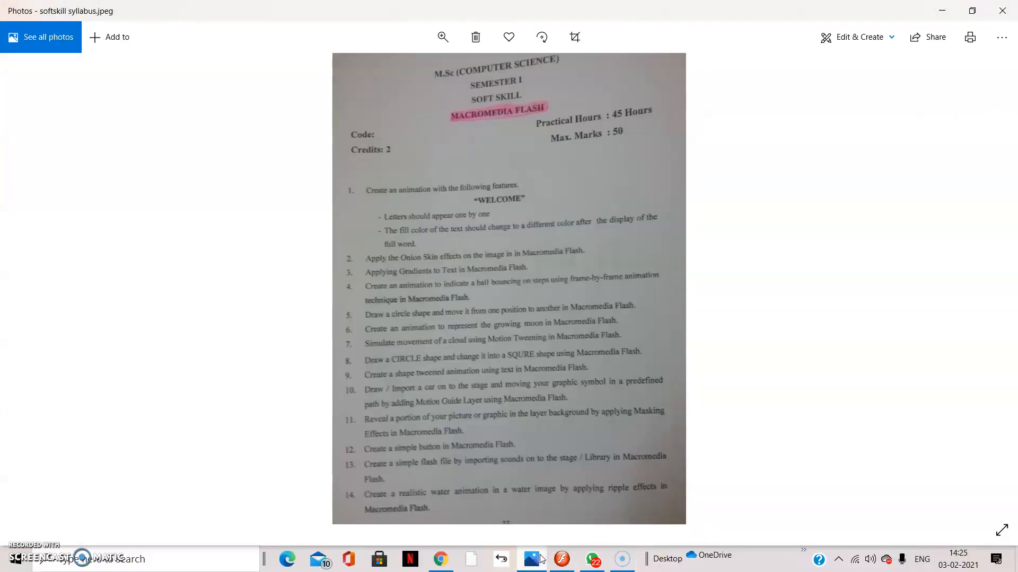
left_click(543, 558)
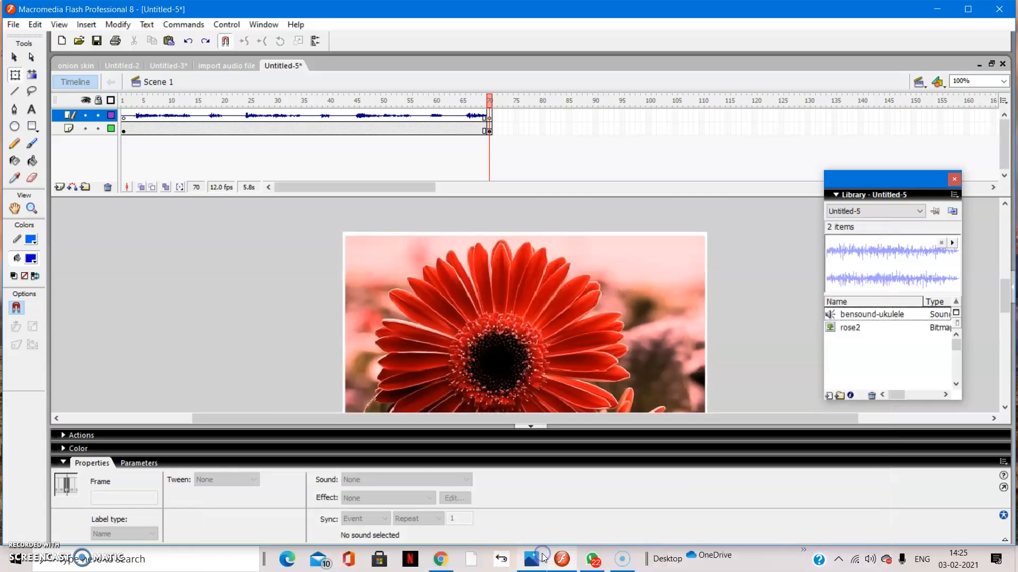
left_click(486, 306)
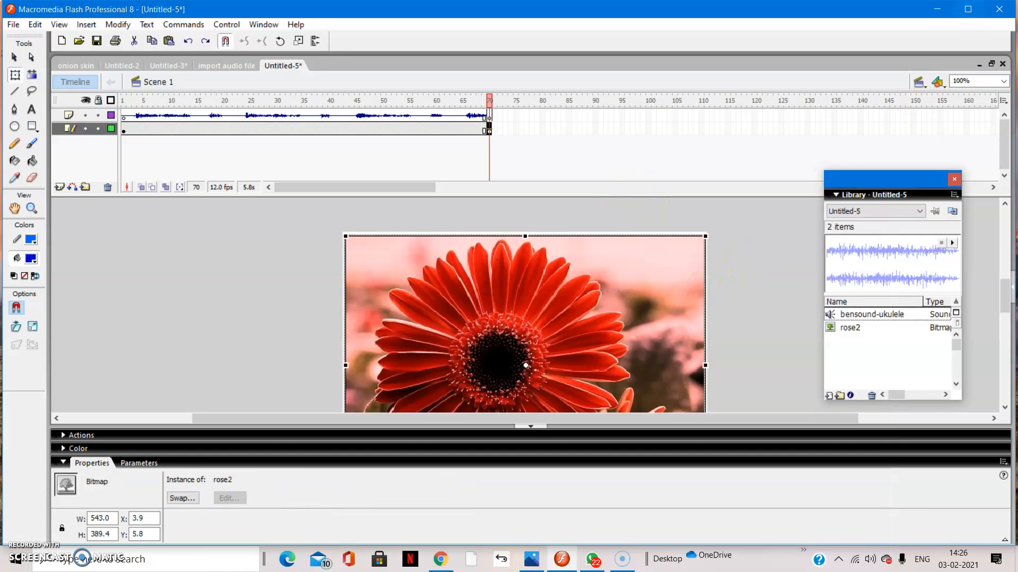